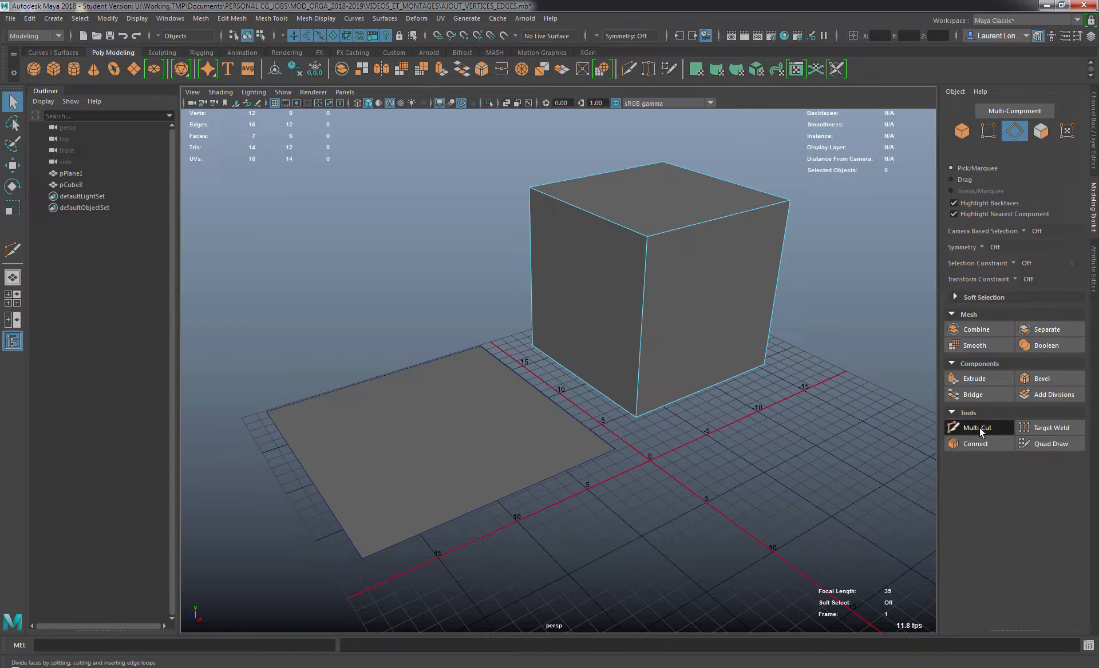
Activate the Multi-Cut tool and review its options and its list of keyboard and mouse shortcuts.
left_click(980, 428)
left_click_drag(1086, 314, 1080, 555)
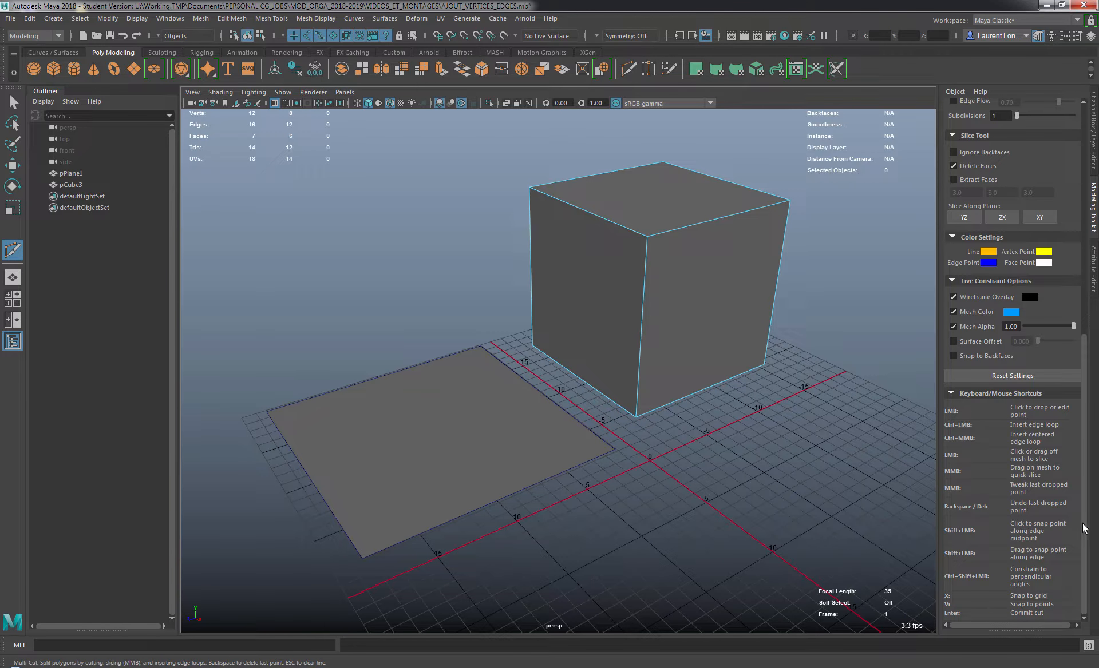
left_click_drag(1083, 528, 1081, 435)
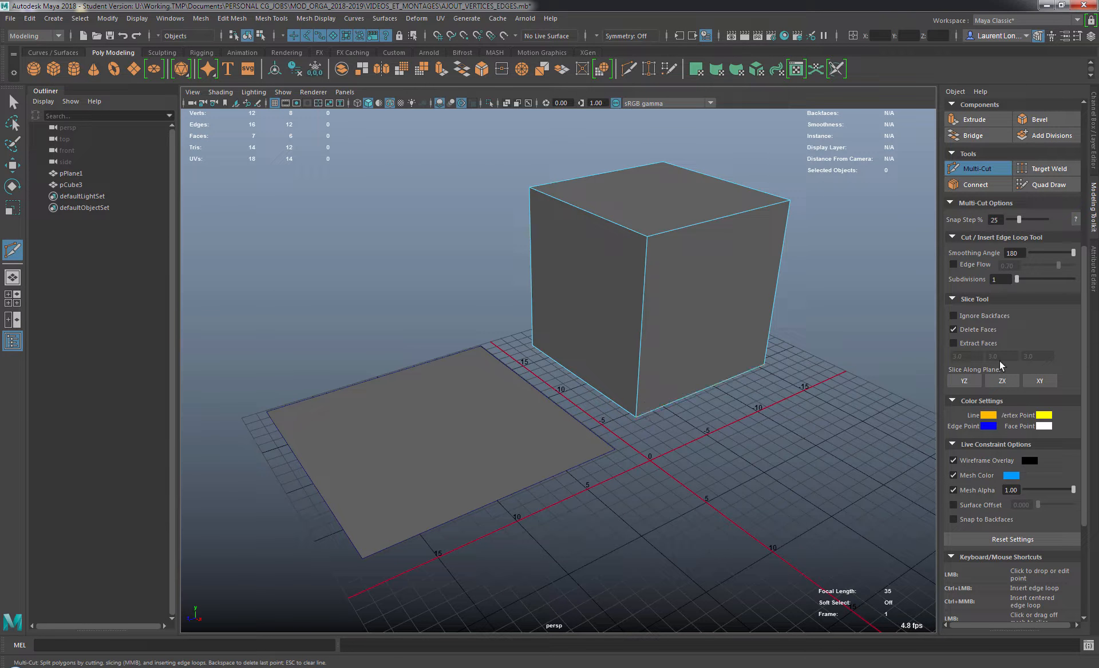
left_click_drag(1083, 376, 1089, 507)
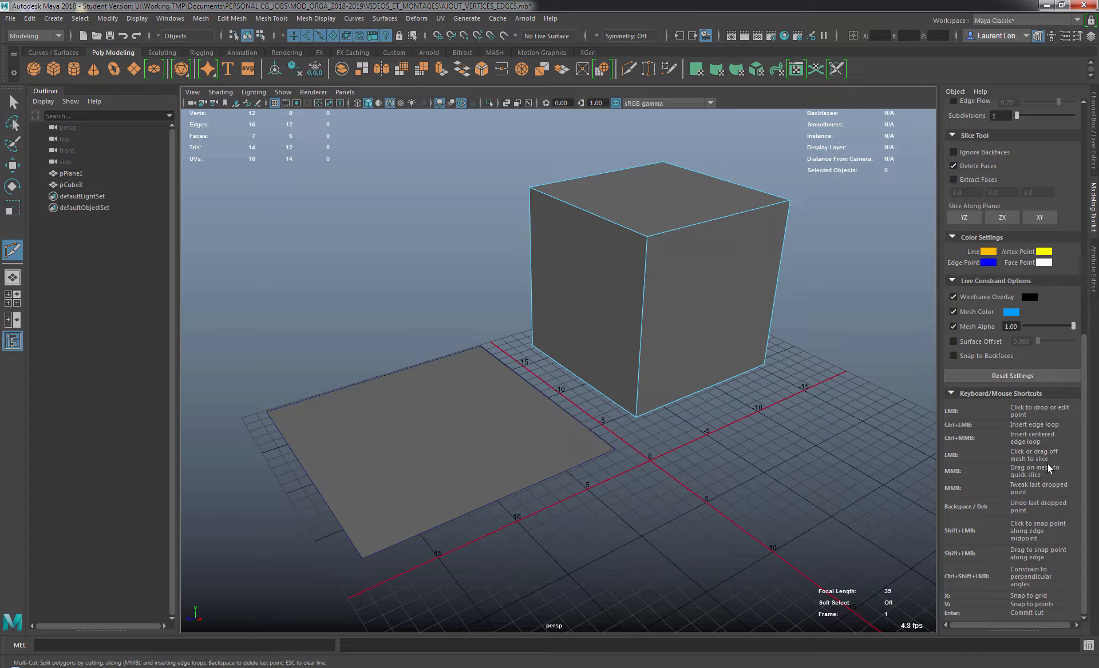
left_click_drag(1084, 533, 1083, 346)
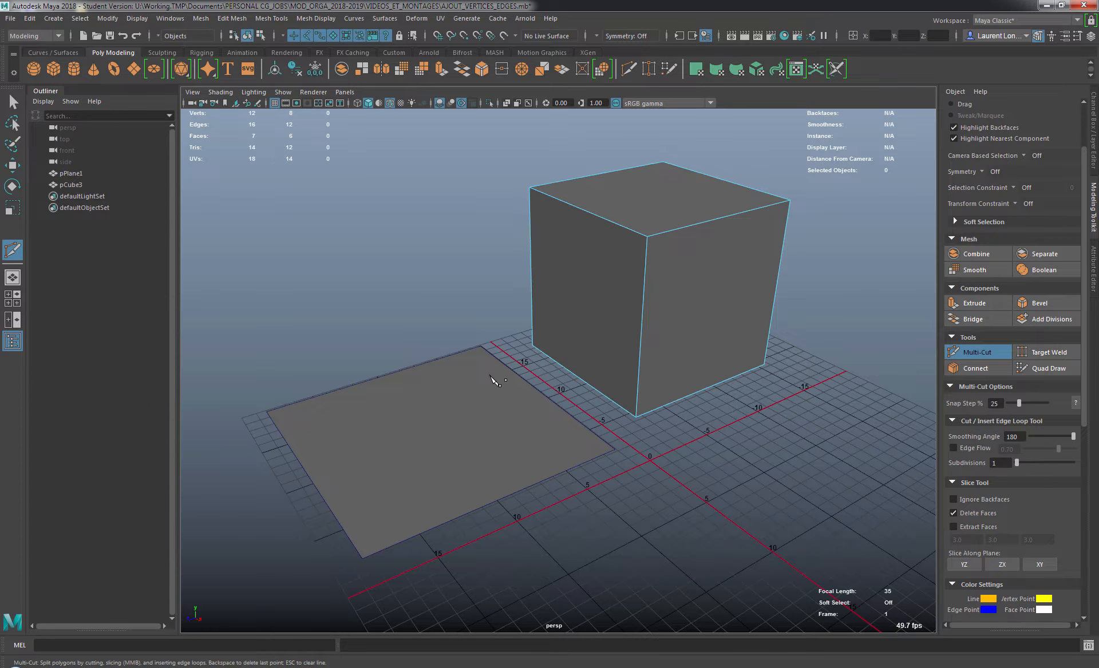
mouse_move(493, 380)
left_mouse_down("alt")
mouse_move(503, 360)
mouse_move(480, 386)
left_mouse_up("alt")
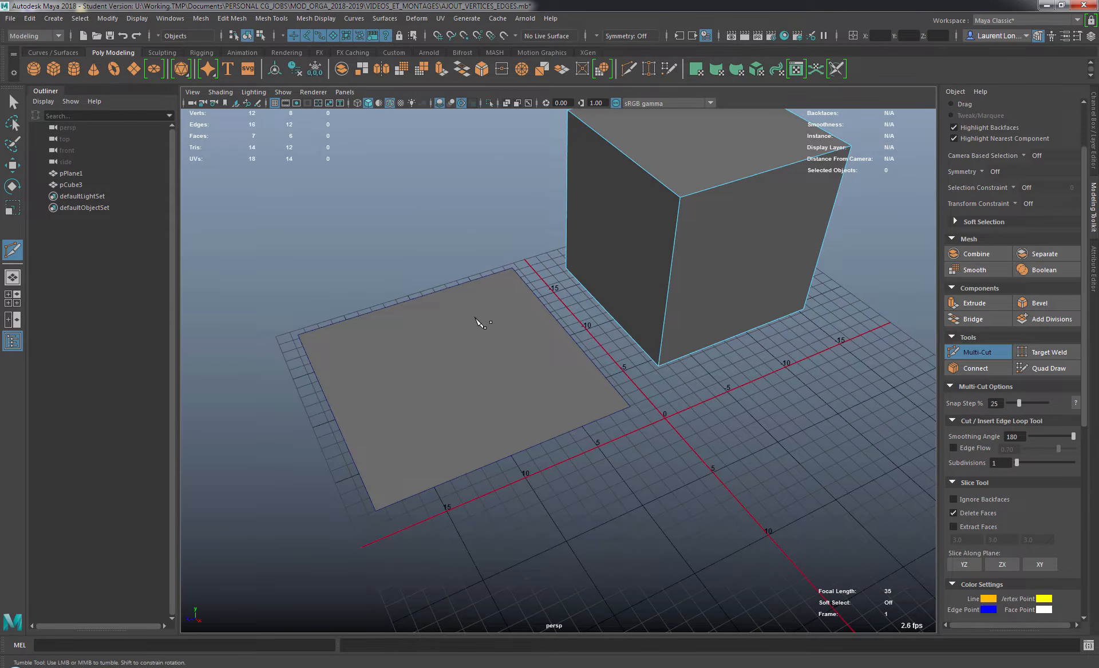
middle_click_drag(488, 308, 487, 356, "alt")
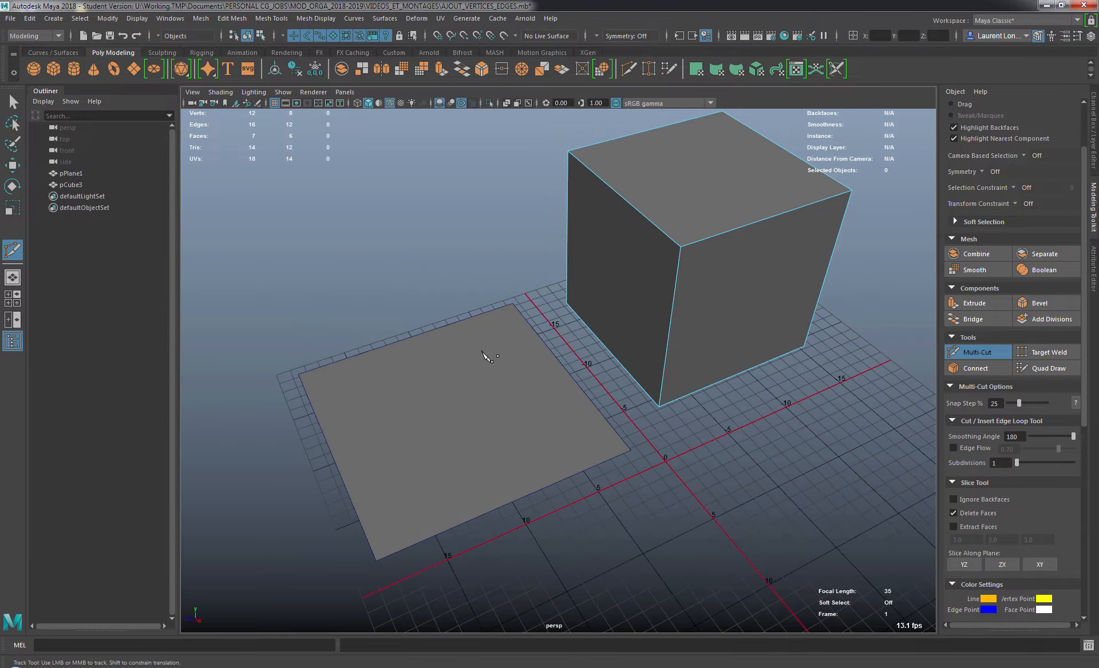
Select the plane and cut it diagonally with Multi-Cut, from its left corner to its right corner.
key("q")
left_click(465, 393)
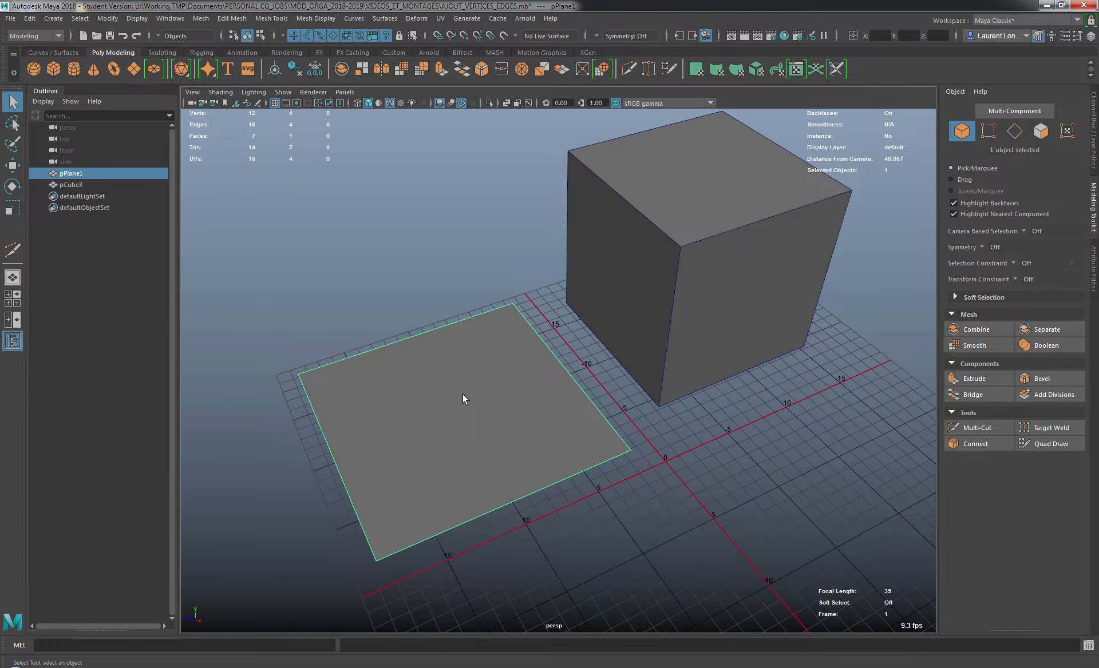
right_click_drag(467, 344, 395, 345, "shift")
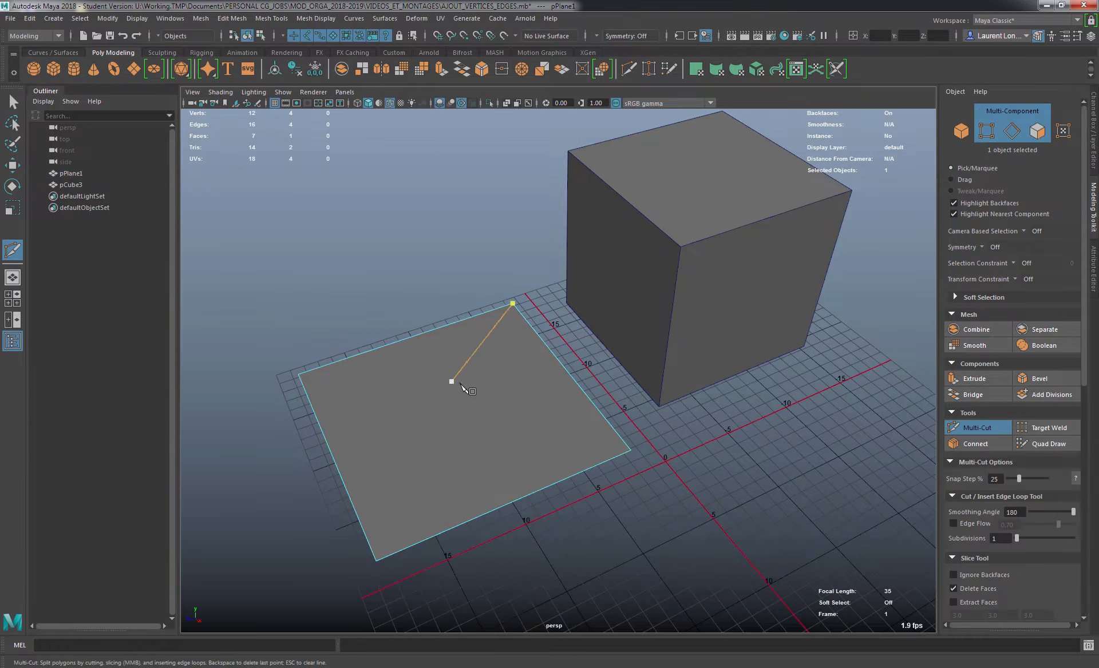
middle_click_drag(470, 382, 491, 356, "alt")
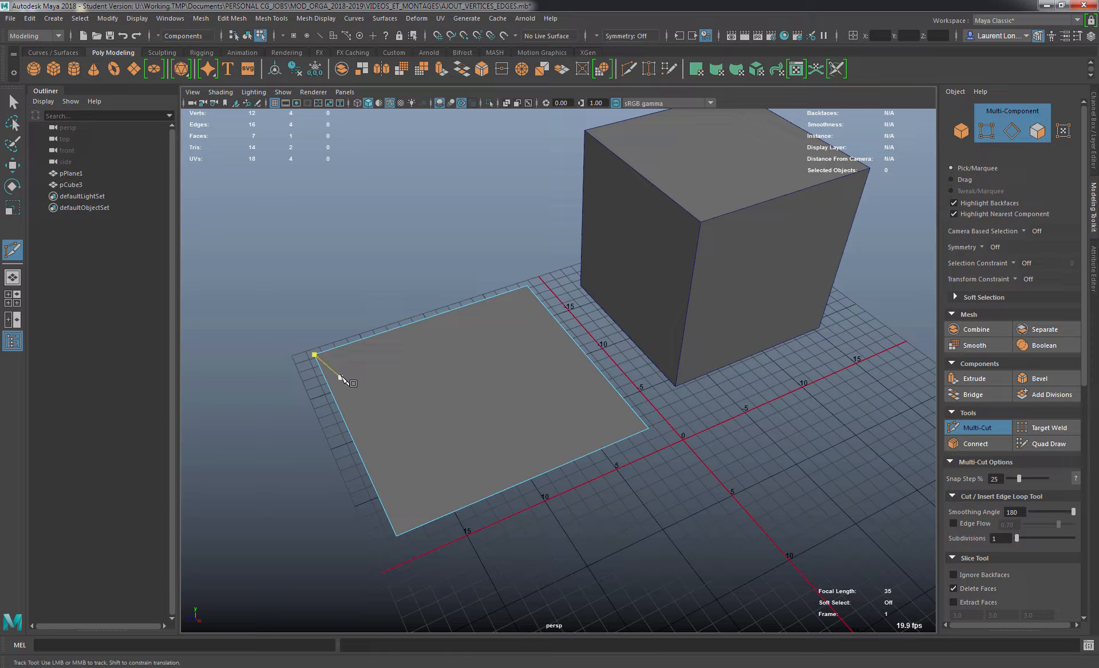
left_click(315, 355)
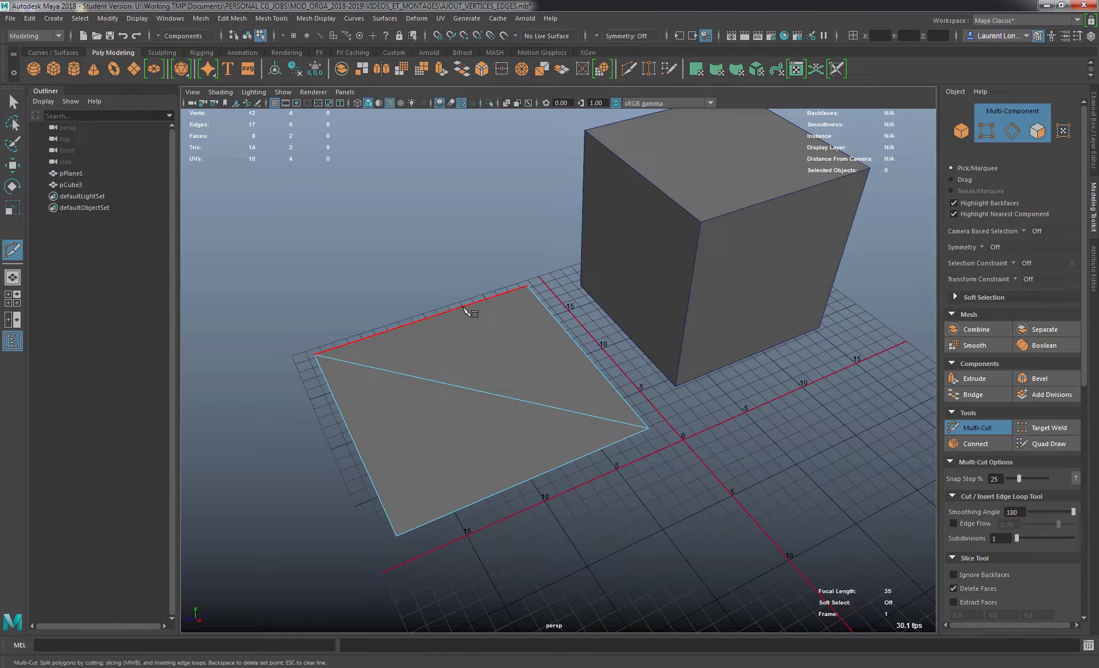
Cut the plane from its far edge to a point on the diagonal, and on to the nearest corner.
left_click(462, 308)
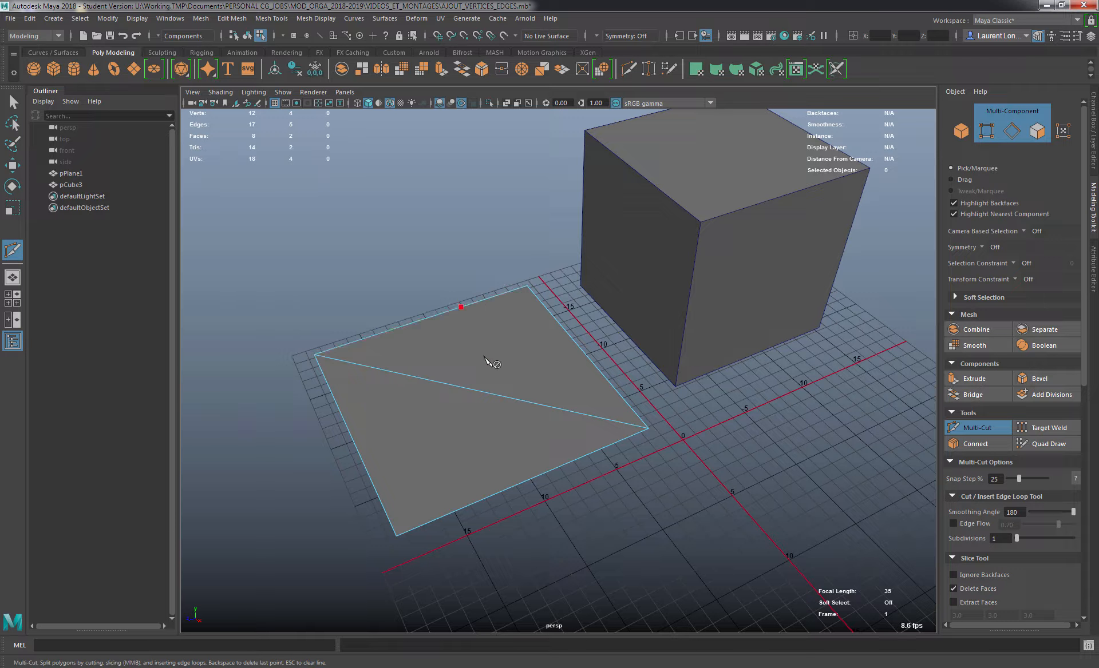
left_click(507, 396)
left_click(445, 484)
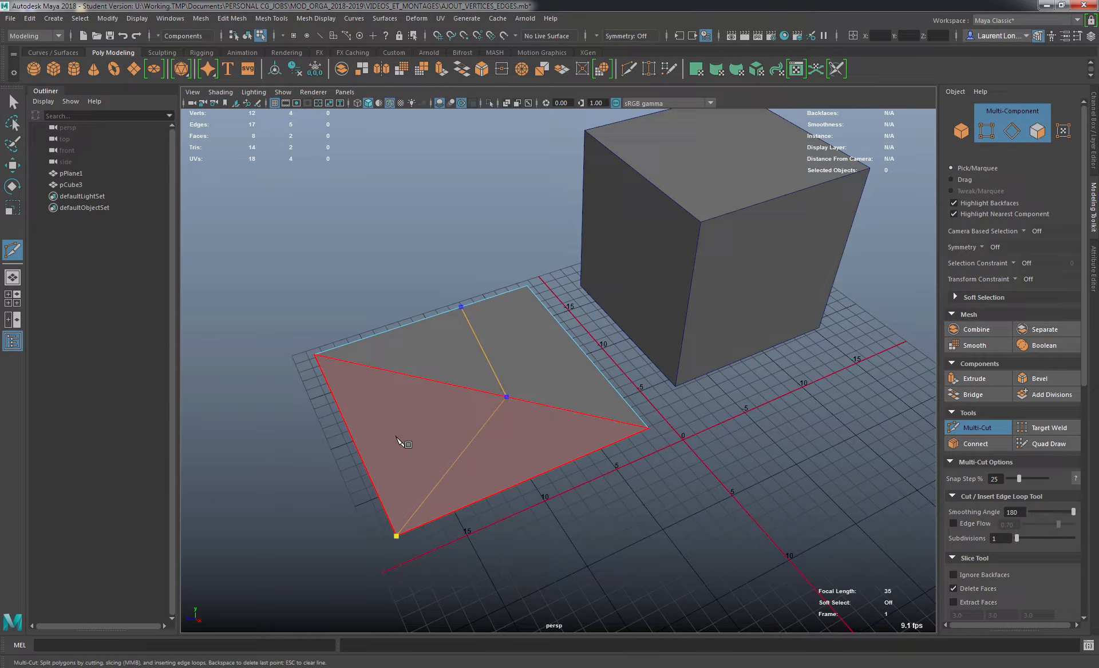
key("Return")
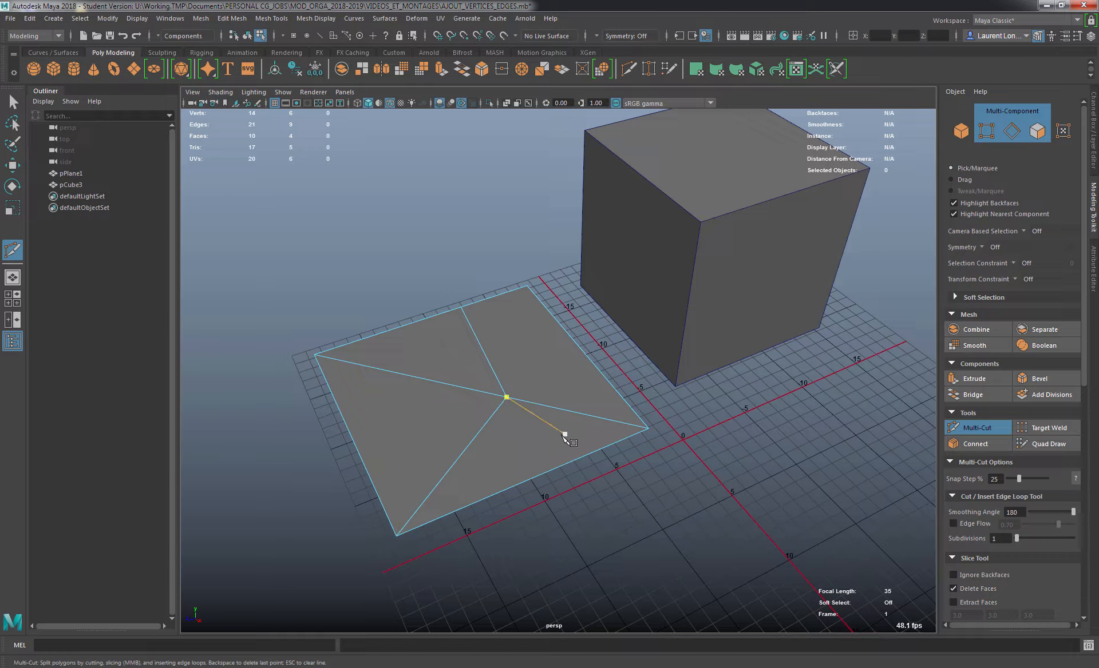
left_click(506, 396)
key("Escape")
Cut a path from the plane's right edge around the central vertex, crossing the existing cuts and ending on the near edge.
left_click(571, 337)
left_click(486, 356)
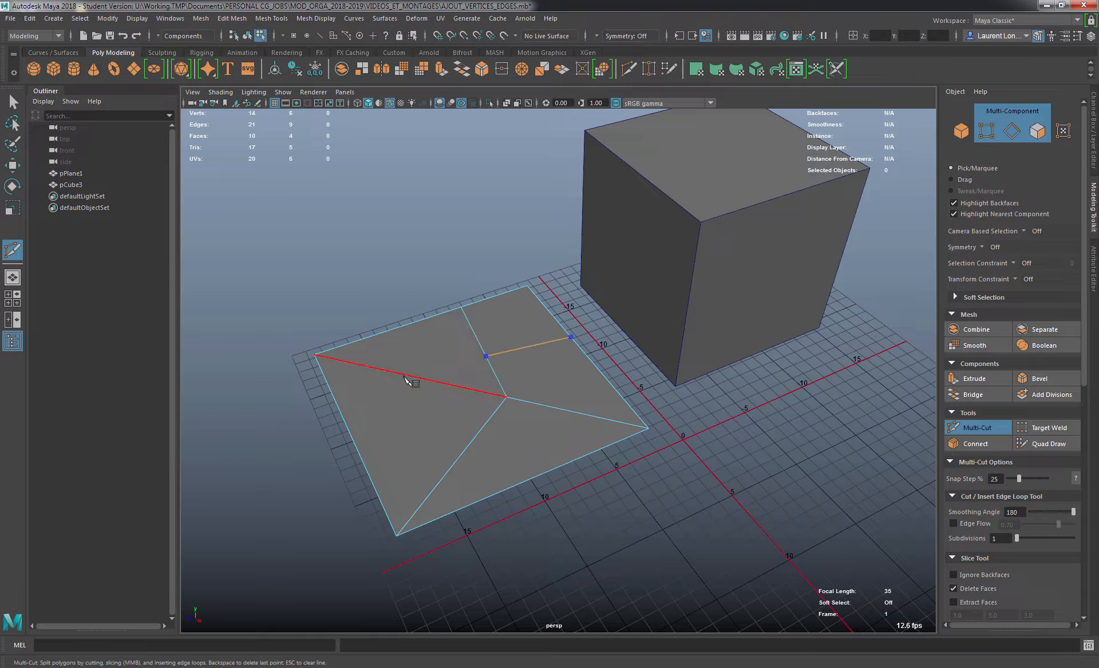
left_click(407, 375)
left_click(451, 467)
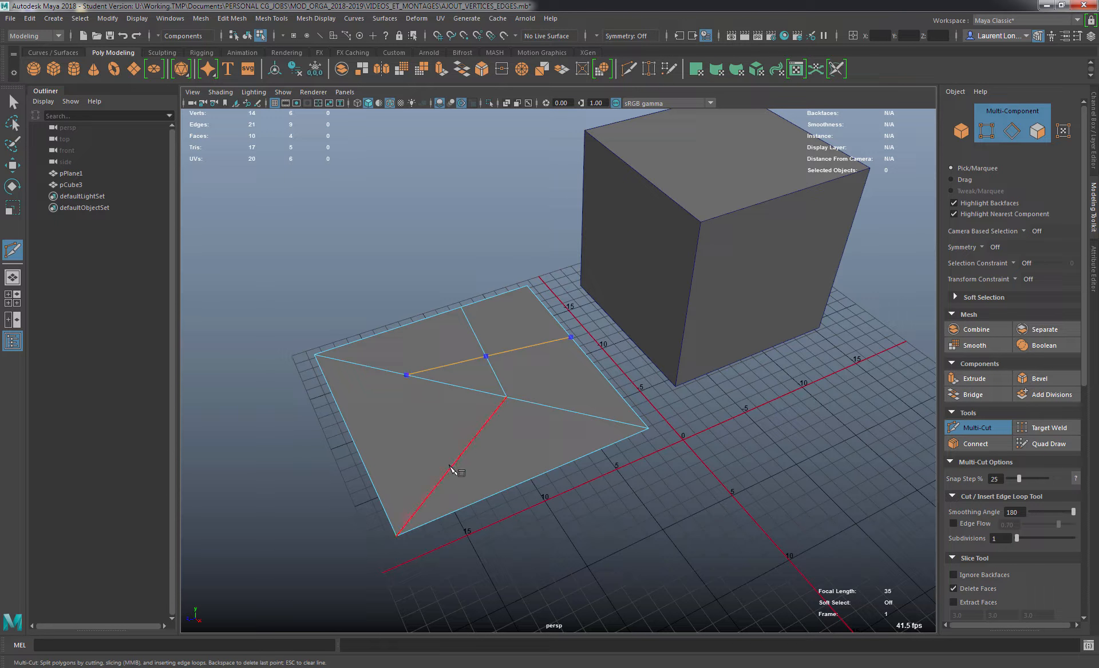
left_click(585, 415)
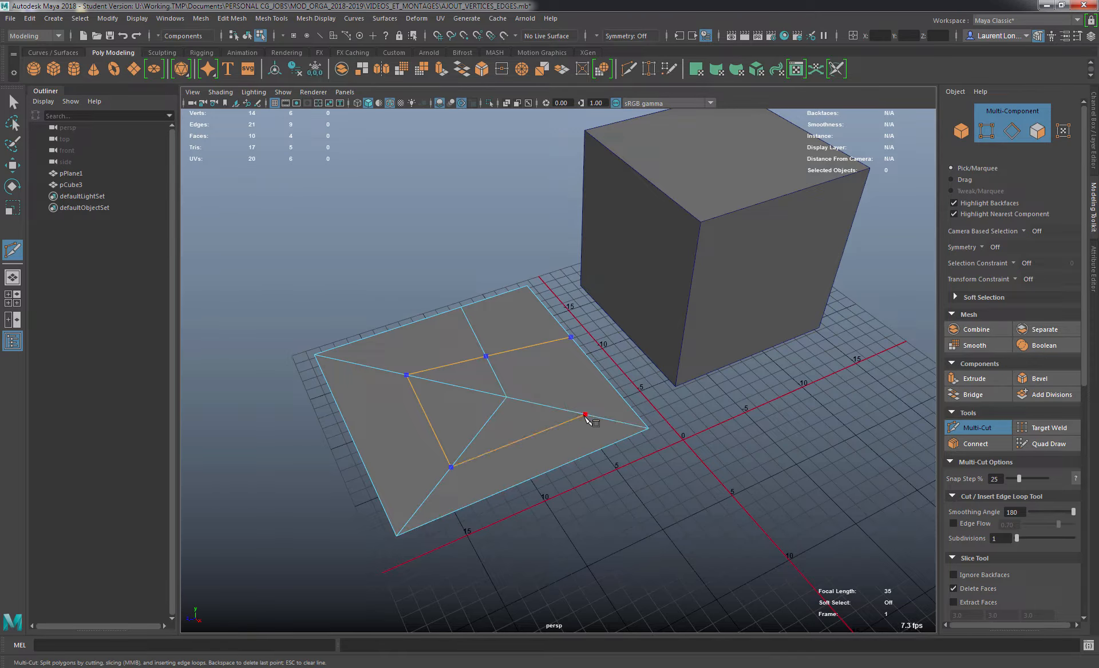
left_click(606, 447)
Cut across the plane from the far edge near its far corner, through the inner edges right of the centre, to the near edge.
middle_click_drag(462, 334, 449, 314, "alt")
right_click_drag(449, 314, 562, 280, "alt")
middle_click_drag(482, 284, 533, 289, "alt")
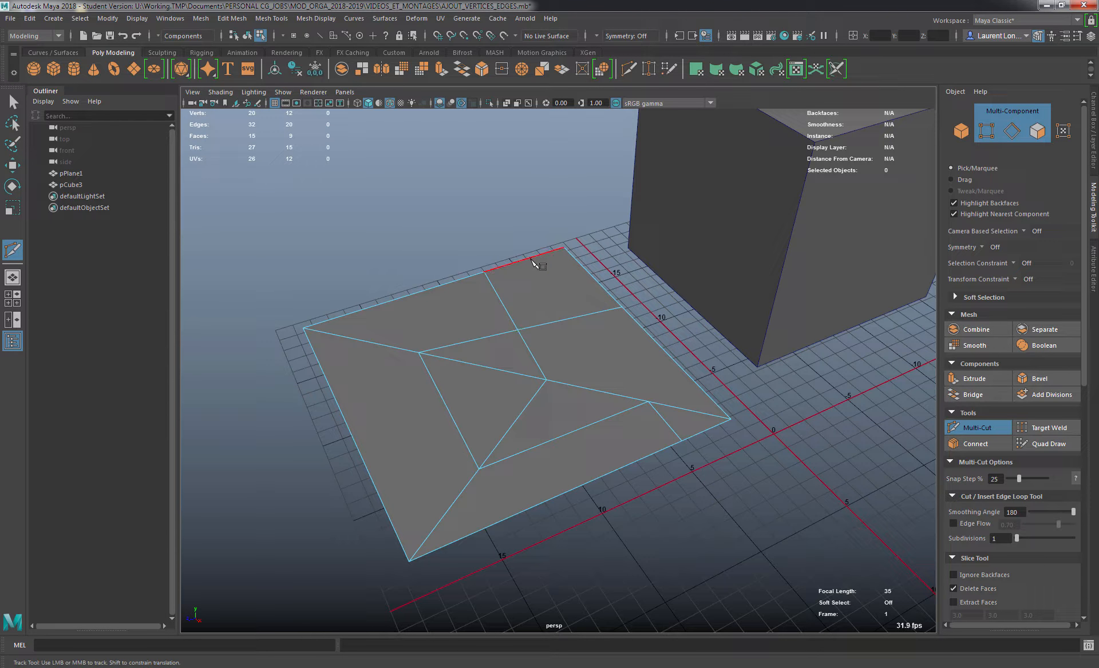
left_click(530, 258)
left_click(570, 318)
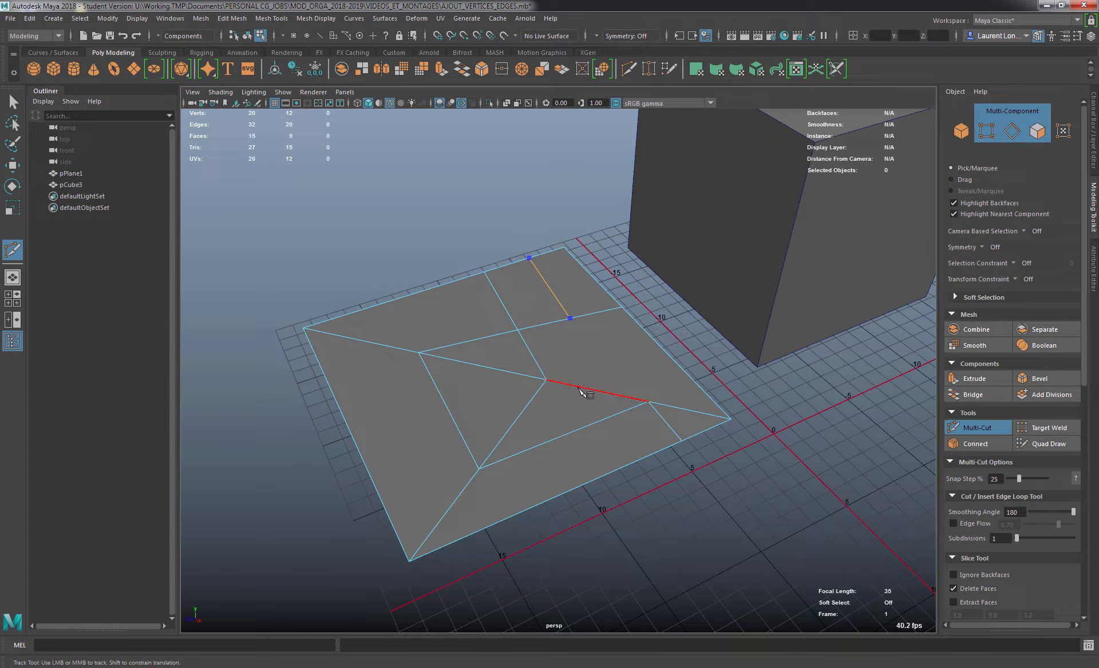
left_click(577, 387)
left_click(577, 429)
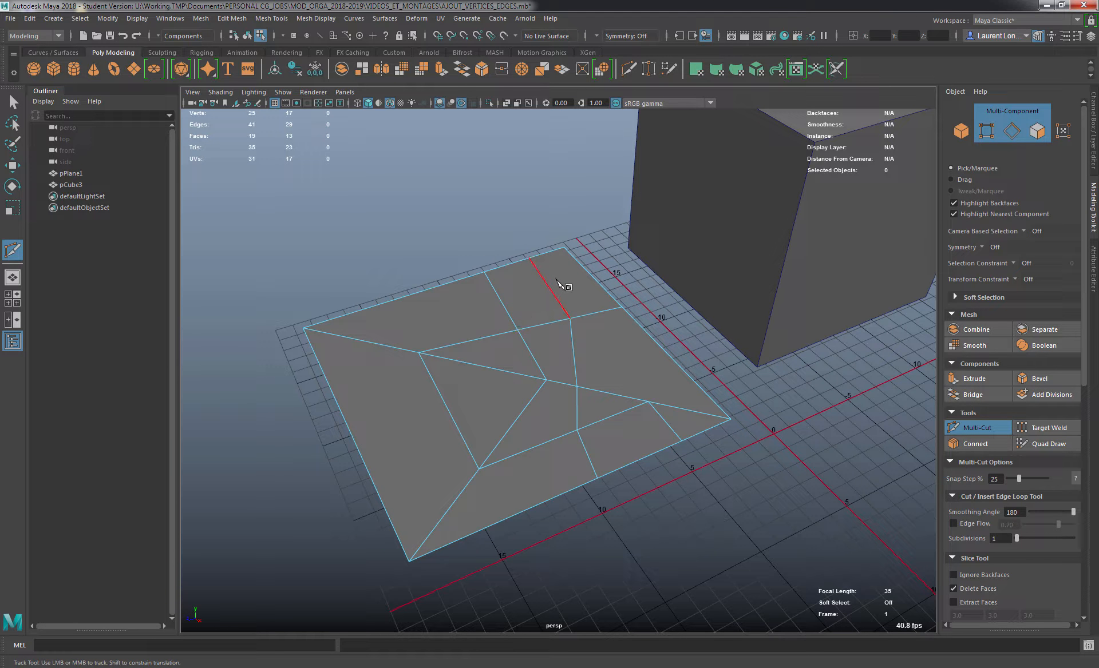
Cut an outer path from the plane's right edge around the inner one to the diagonal, ending on the inner path's far segment.
left_click(418, 352)
left_click(590, 275)
left_click(366, 342)
left_click(445, 514)
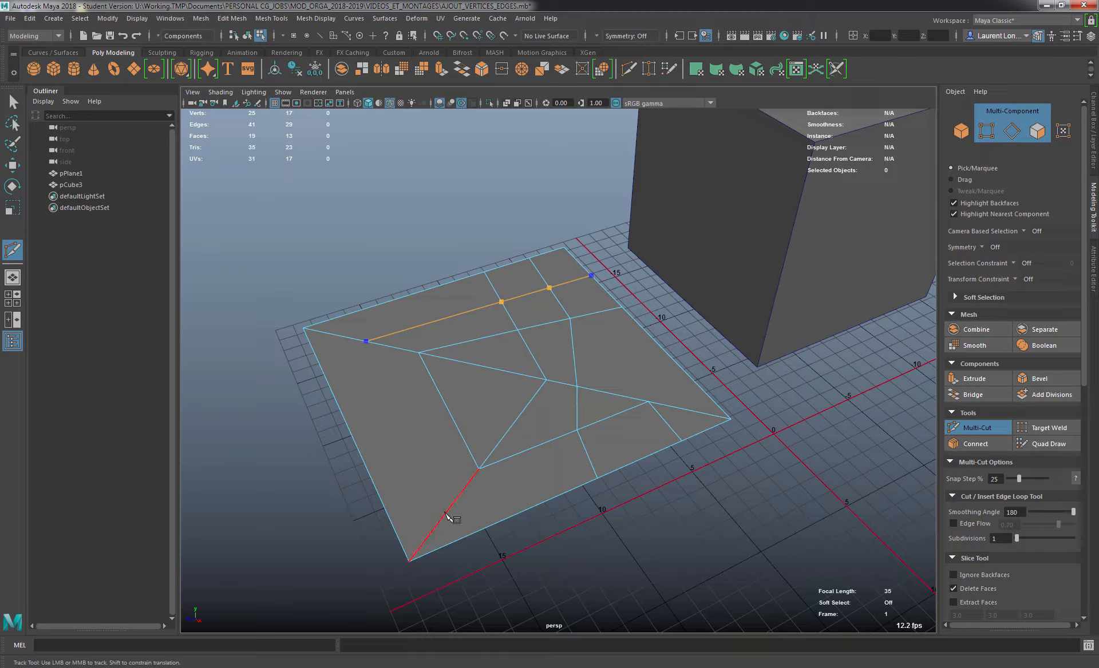
left_click(589, 458)
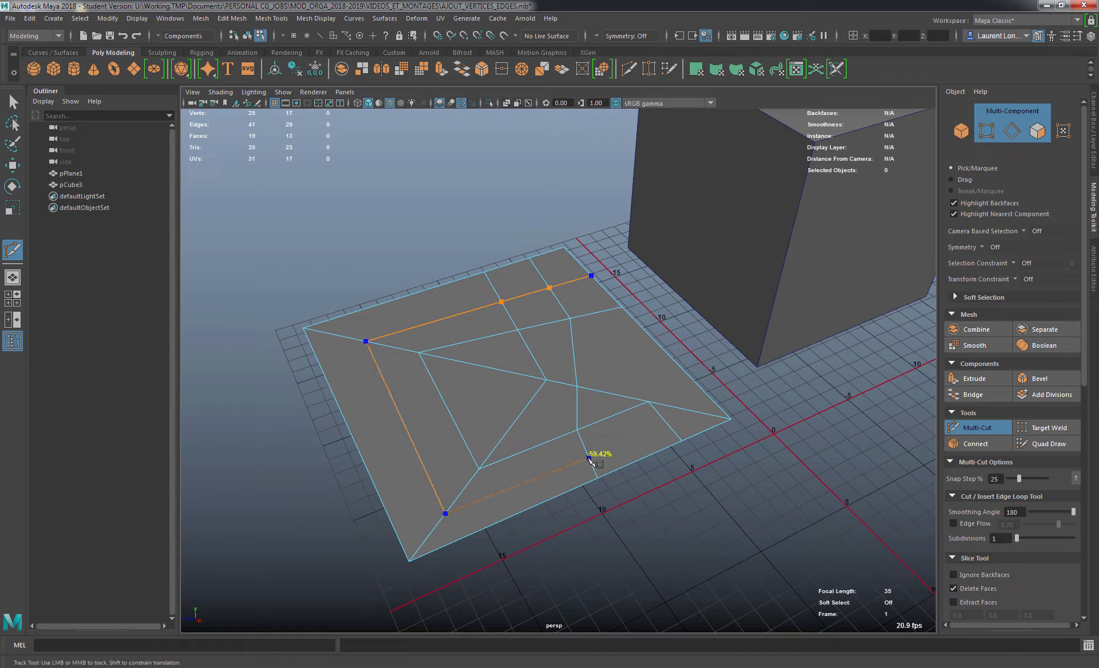
left_click(670, 427)
left_click(697, 412)
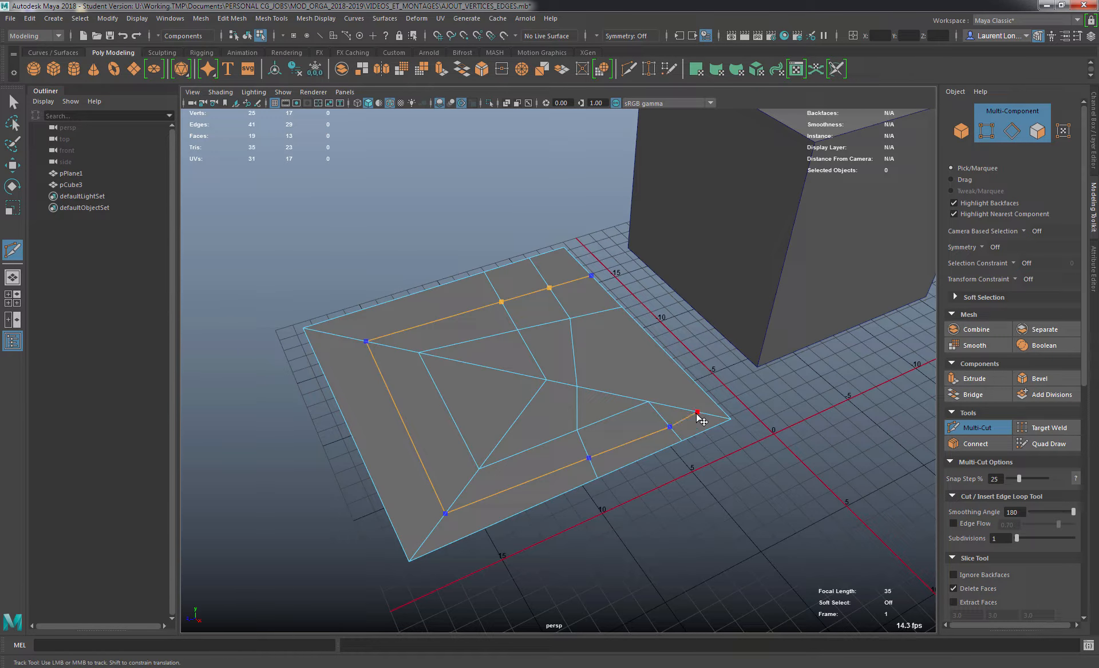
left_click(591, 314)
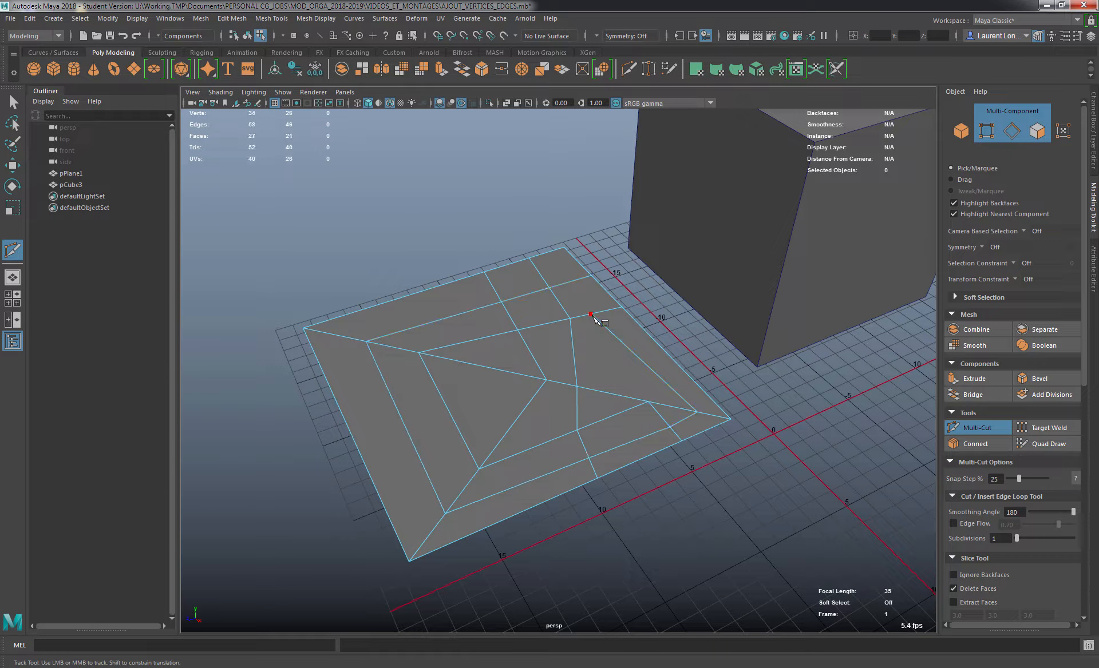
Cut a curved path around the plane's left corner, from the far edge through the inner edges to the left edge.
left_click(435, 288)
left_click(468, 341)
left_click(471, 364)
left_click(440, 395)
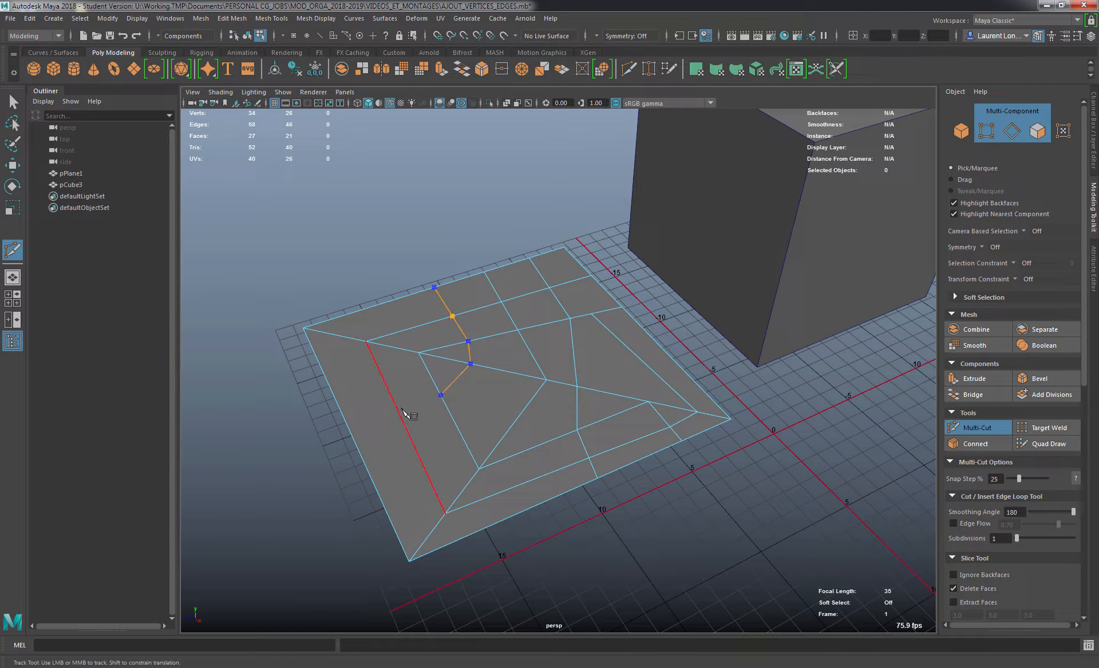
left_click(399, 412)
left_click(349, 430)
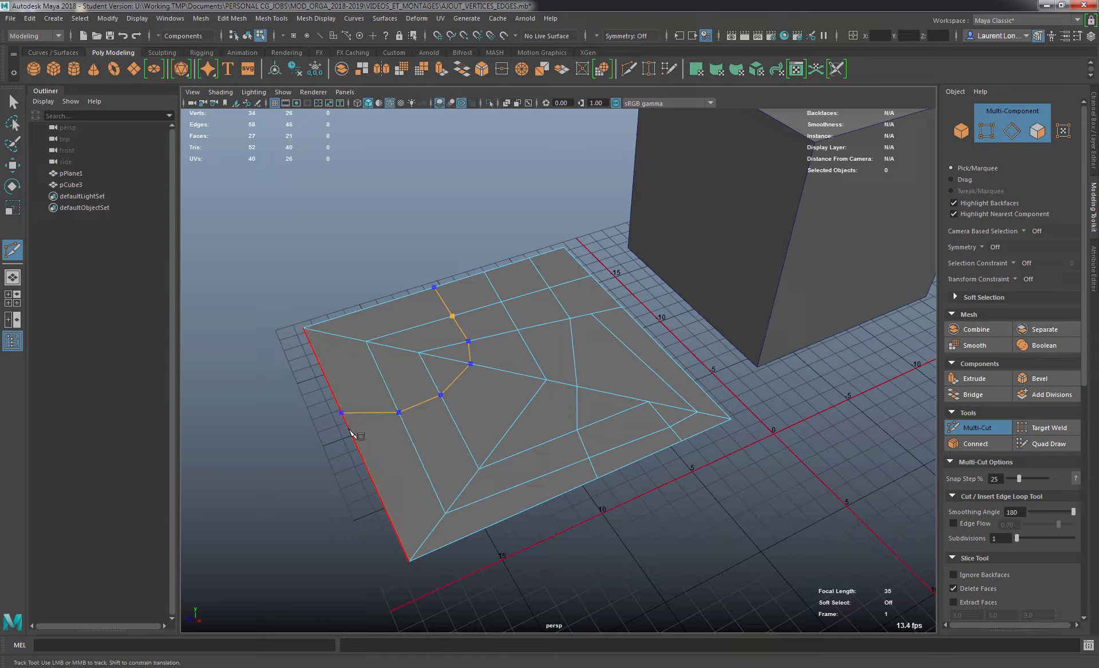
key("Return")
scroll(503, 319, "down", 4)
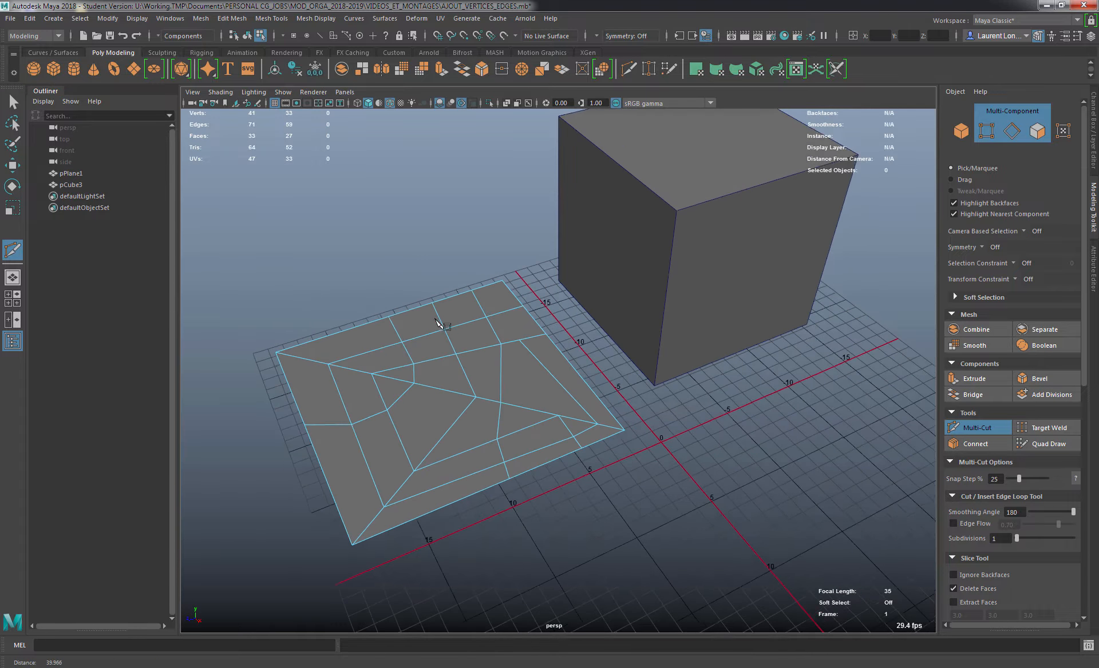
Make the cube the Multi-Cut target and insert a vertical edge loop about a quarter in from its front corner.
key("q")
middle_click_drag(529, 309, 439, 373, "alt")
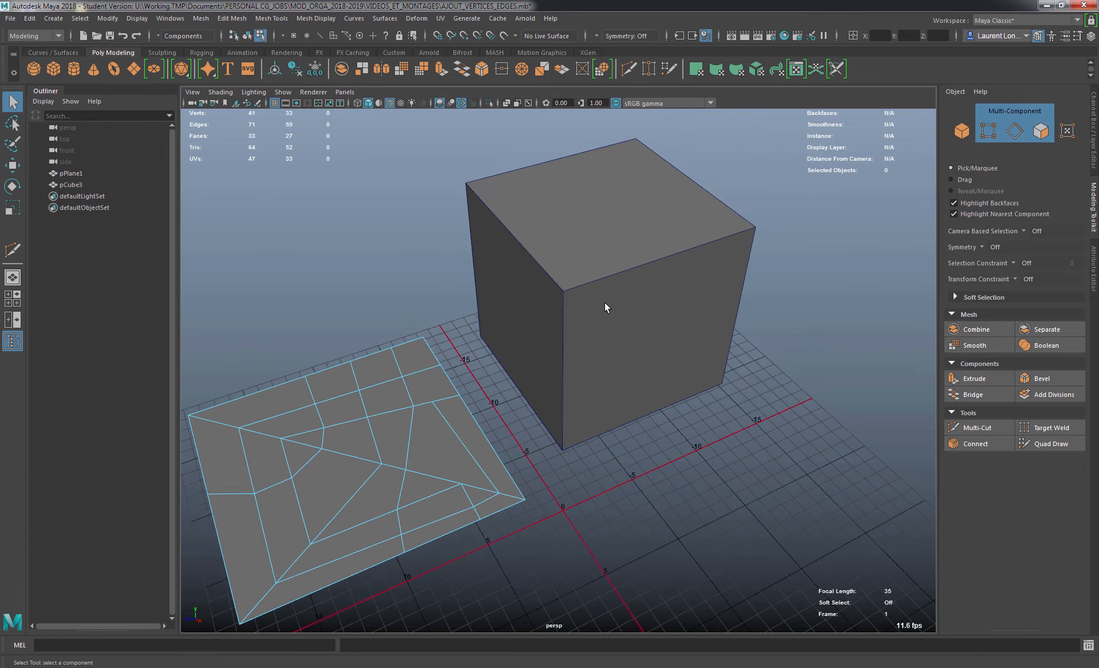
left_click(606, 303)
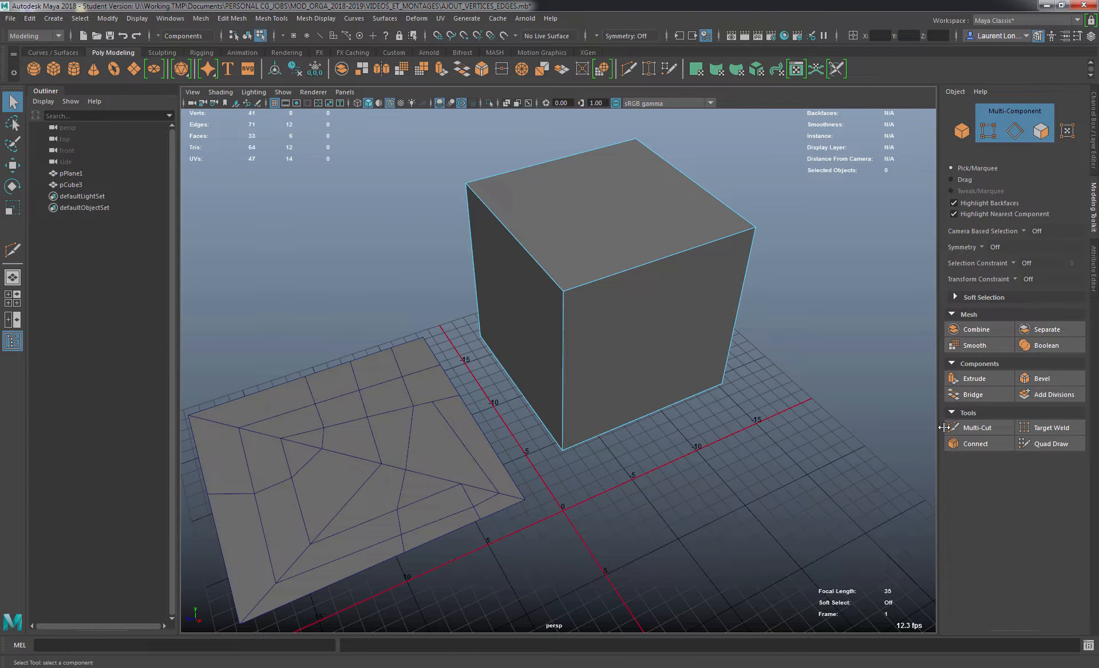
left_click(976, 428)
left_click(722, 384)
key("Escape")
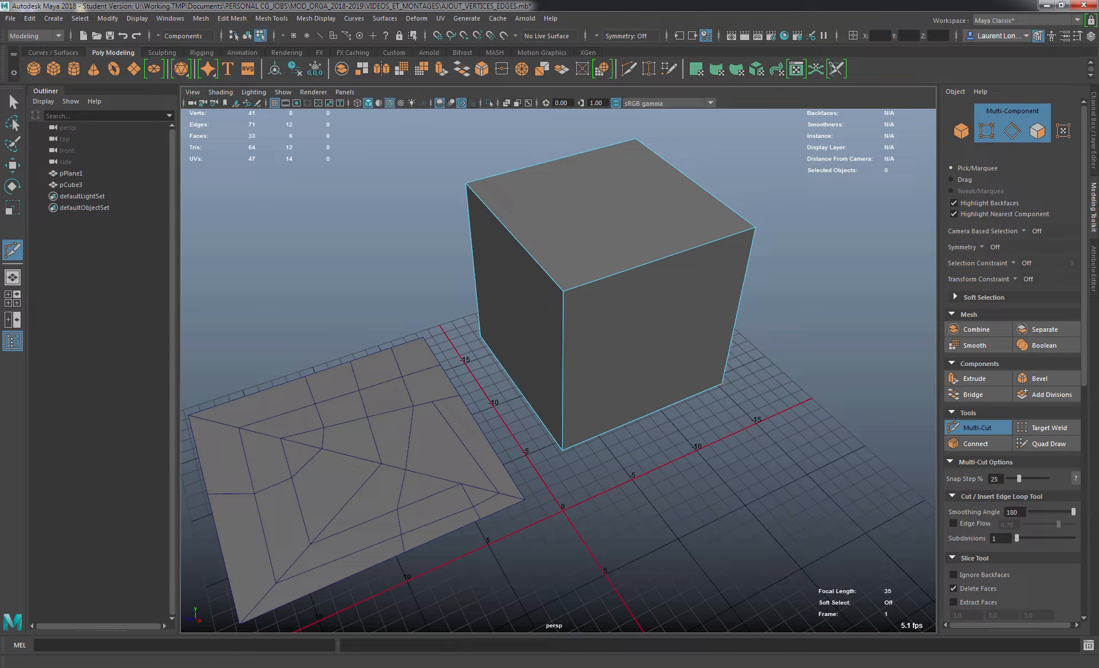
scroll(1083, 305, "down", 10)
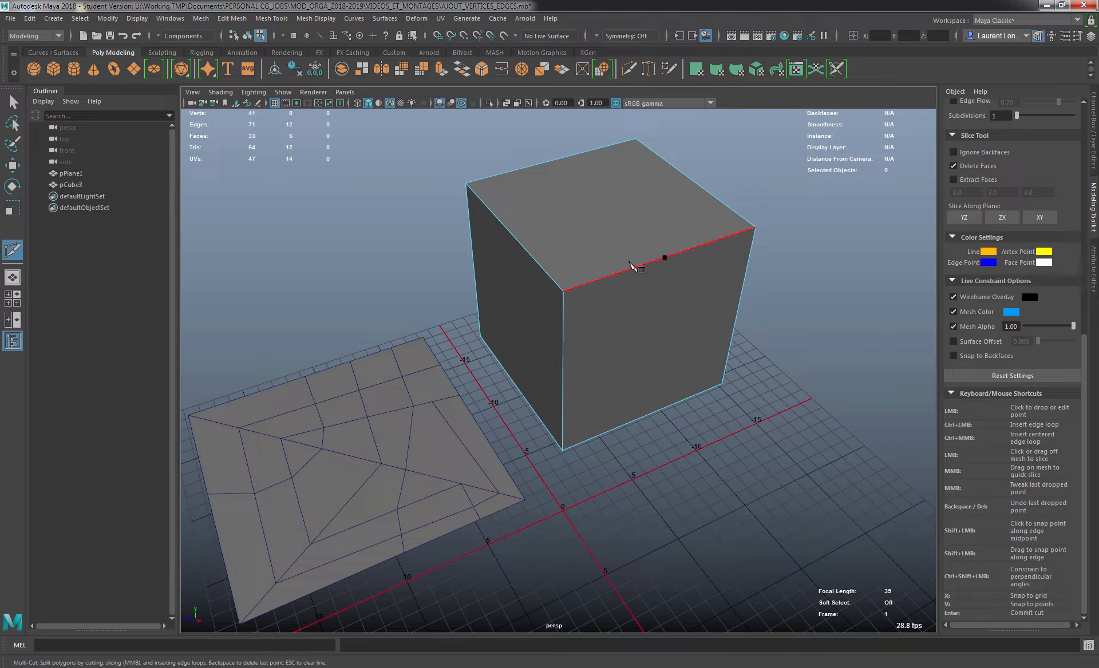
key("ctrl")
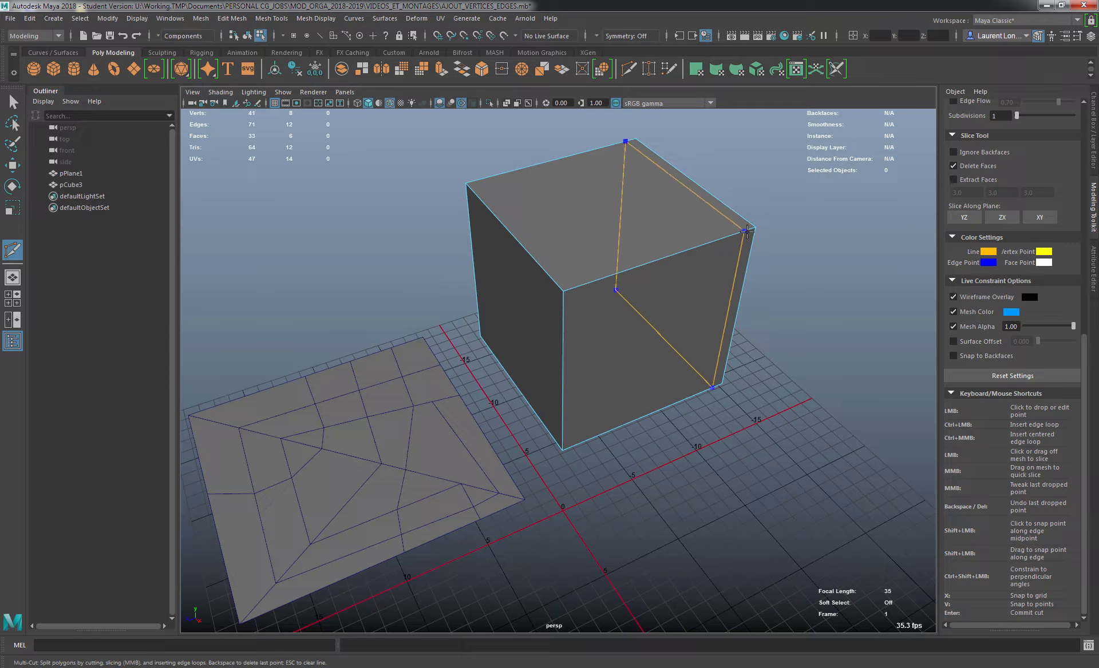
left_click(603, 277, "ctrl")
Insert horizontal edge loops close to the cube's top and bottom edges, and a vertical one close beside its front corner.
left_click(565, 303, "ctrl")
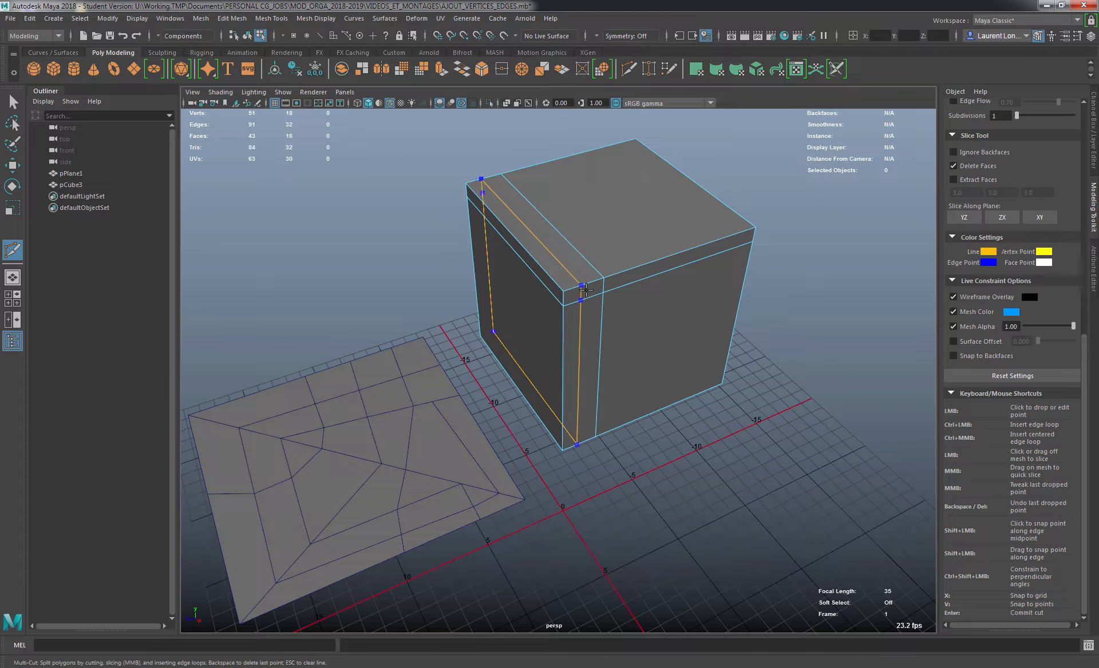
left_click(570, 427, "ctrl")
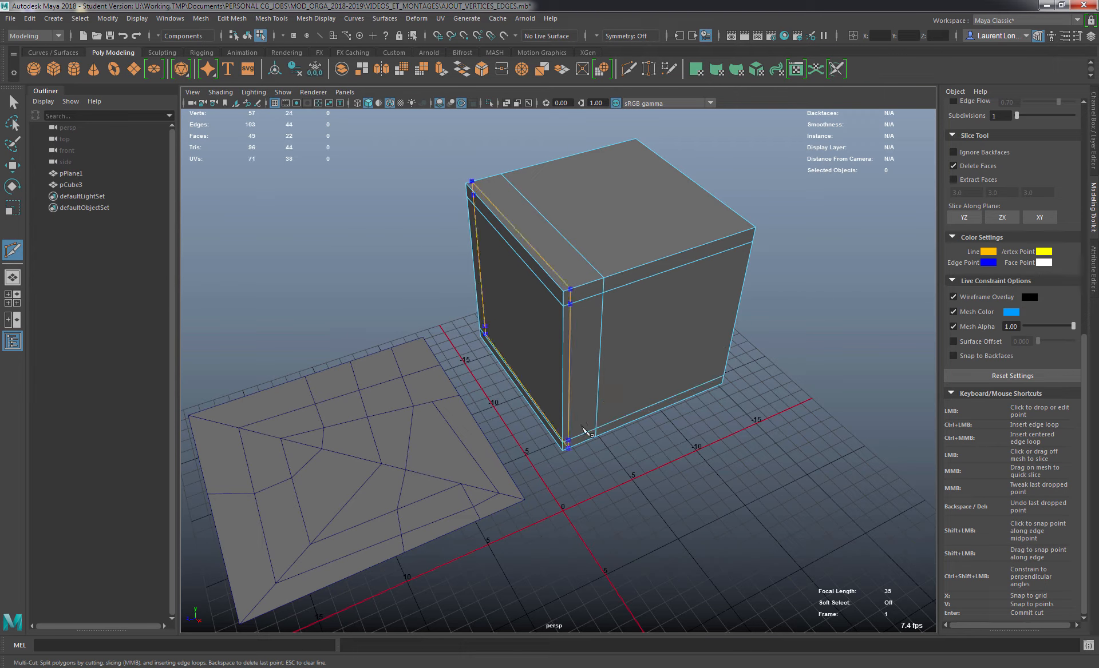
left_click(572, 430, "ctrl")
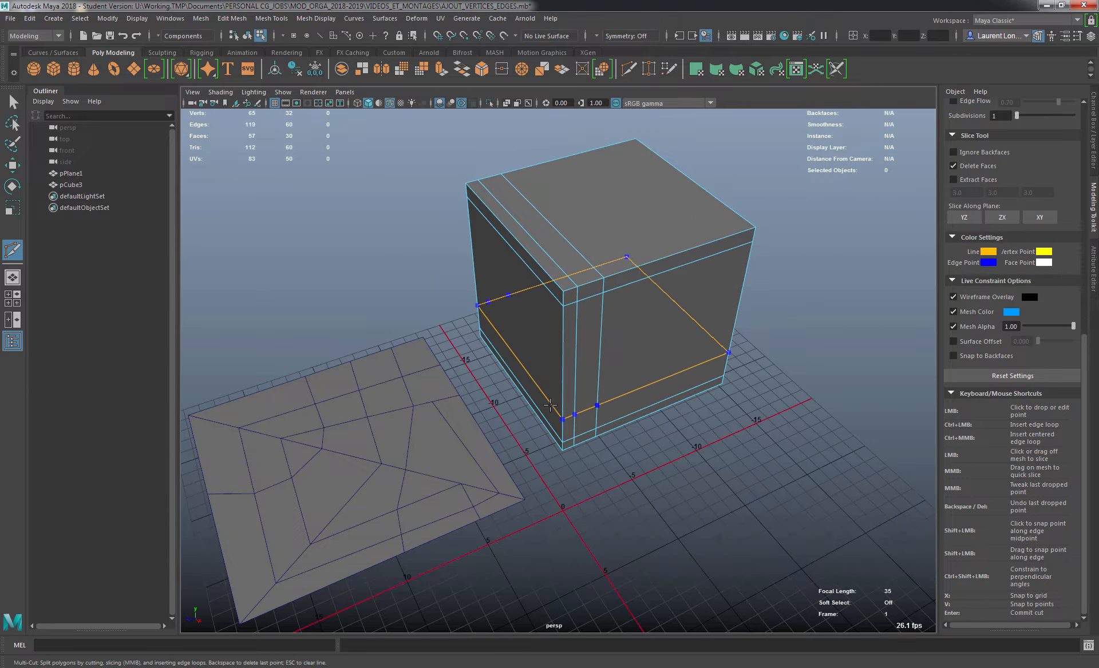
Insert a vertical edge loop close to the front corner on the cube's adjoining side face.
left_click_drag(562, 399, 582, 456, "alt")
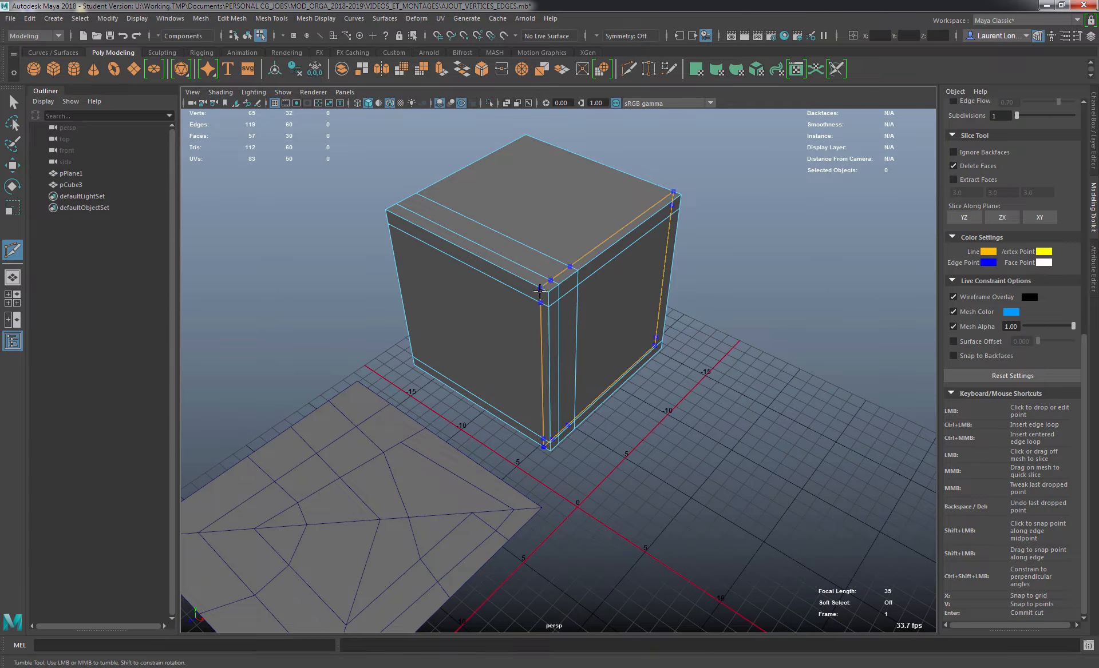
left_click(539, 290, "ctrl")
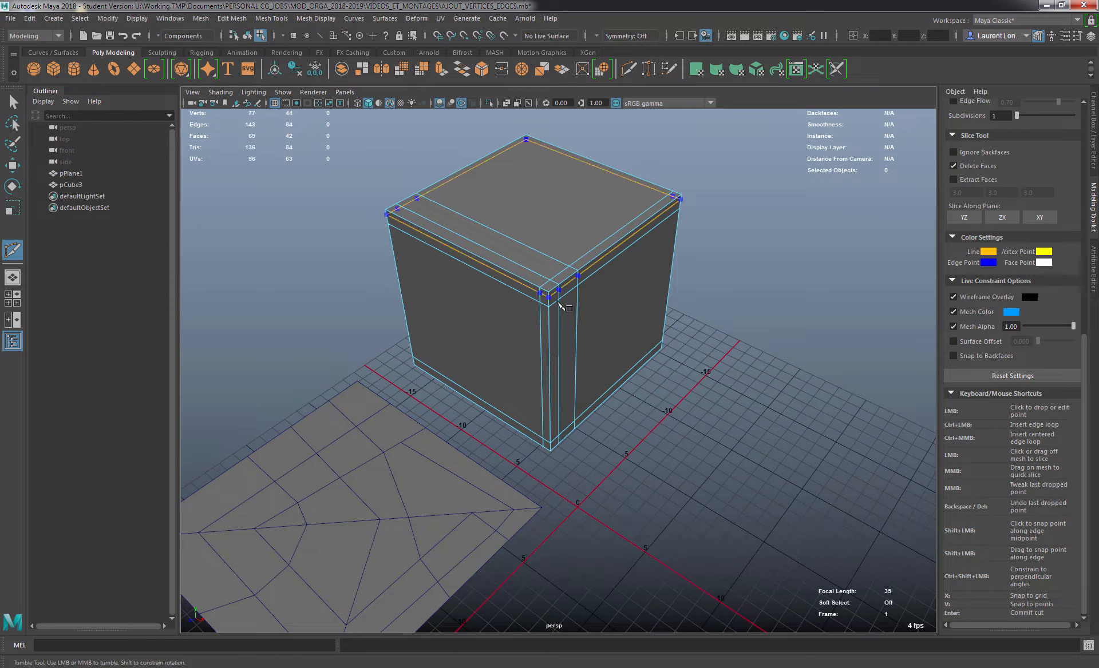
left_click_drag(626, 344, 599, 330, "alt")
left_click(601, 293)
key("BackSpace")
middle_click_drag(602, 248, 558, 269, "alt")
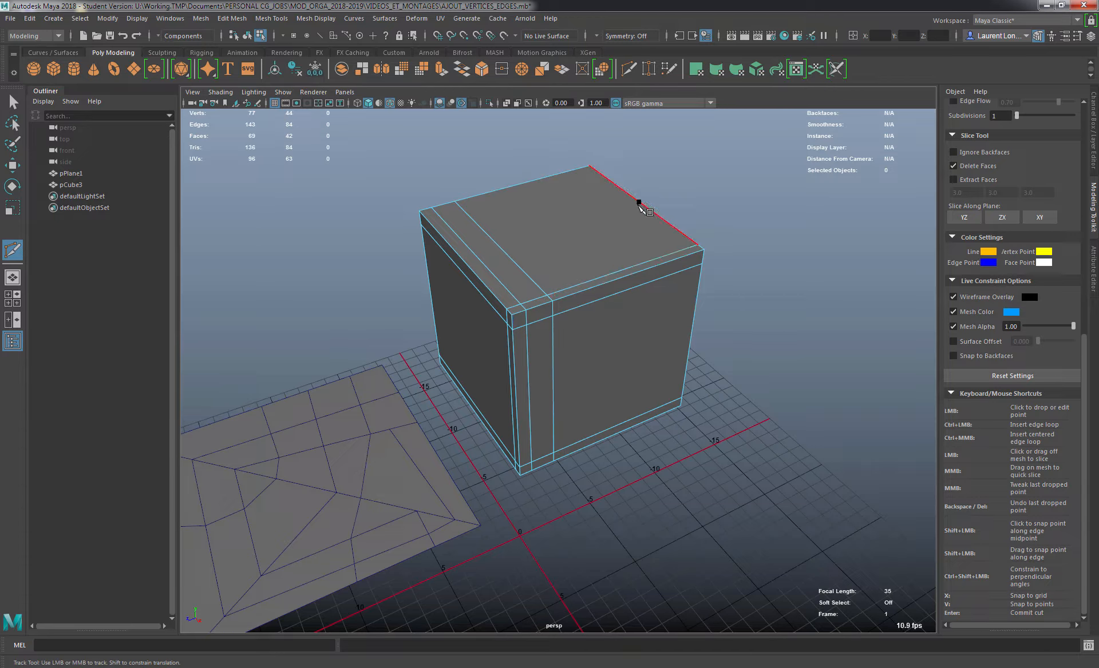
Try a cut across the top face from the inner loop to the far edge, and undo it together with the last edge loop.
left_click(496, 244)
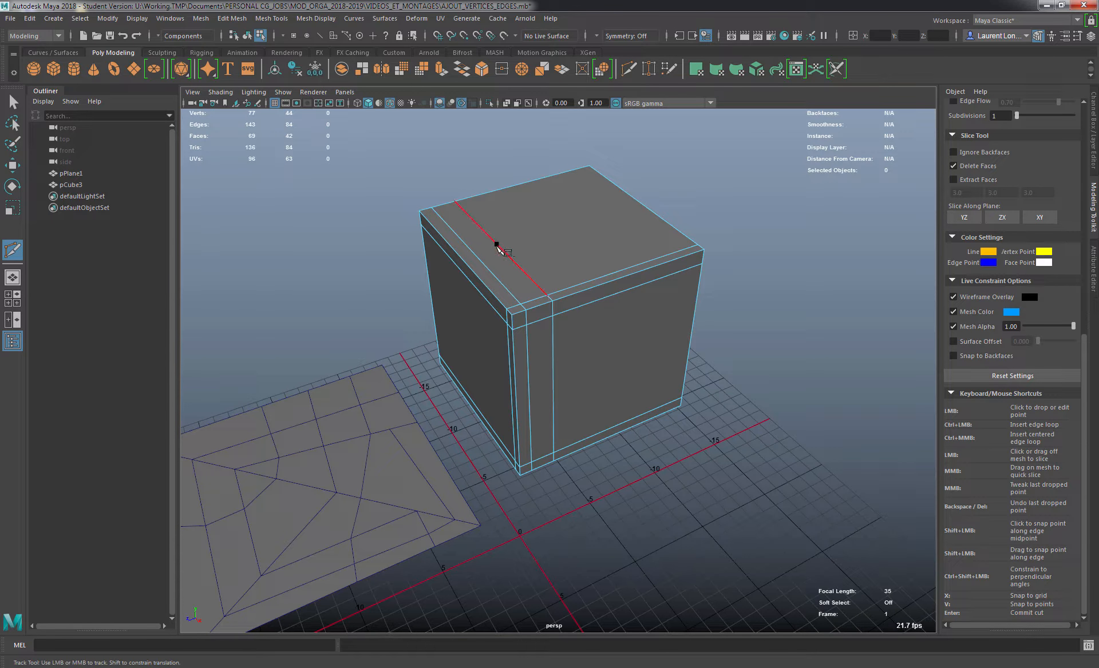
left_click(638, 203)
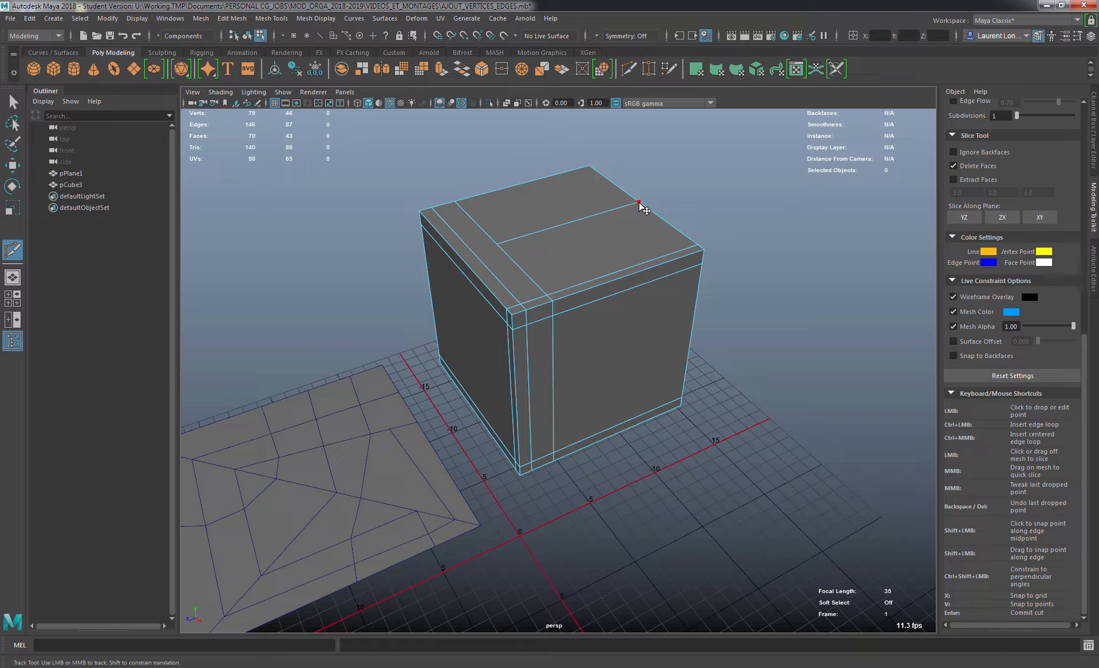
key("ctrl+z")
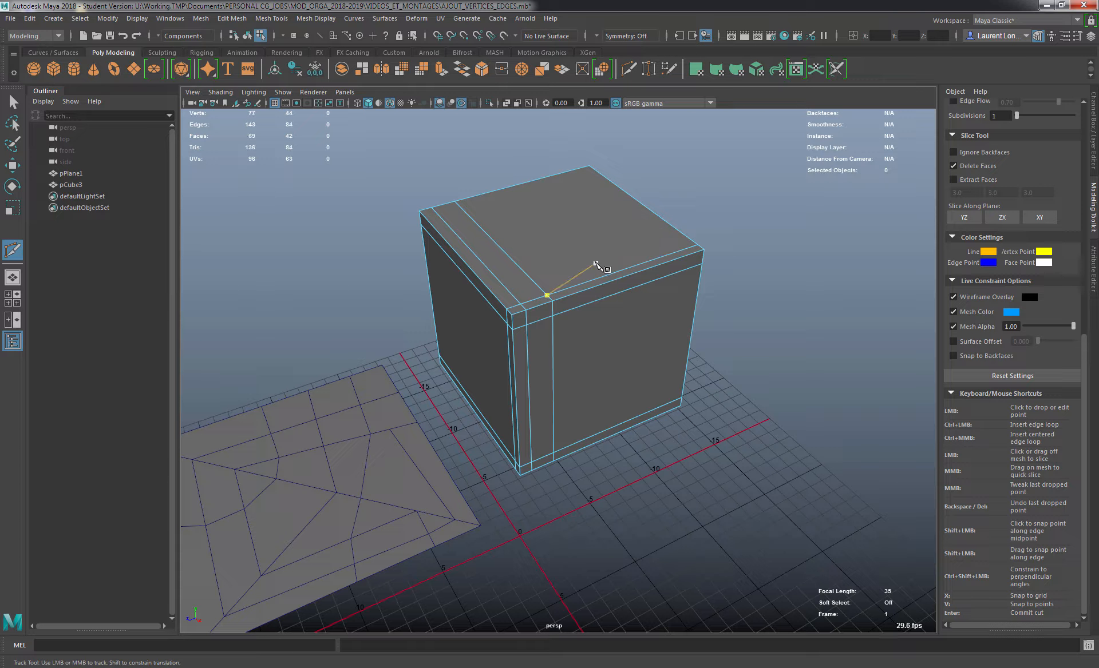
key("ctrl+z")
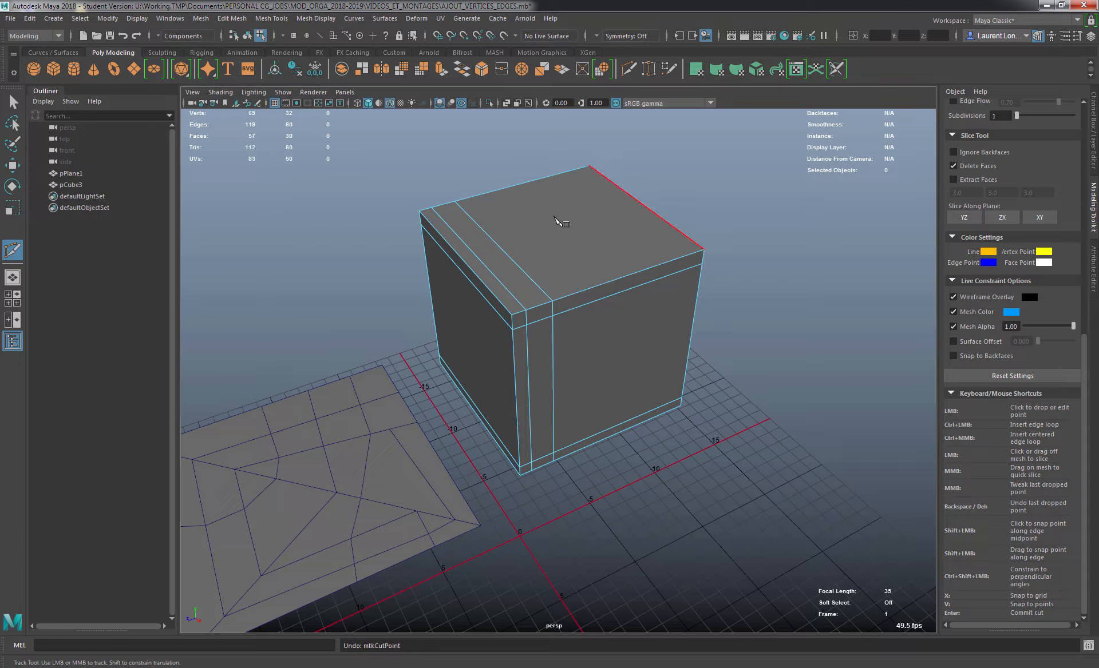
left_click(499, 247)
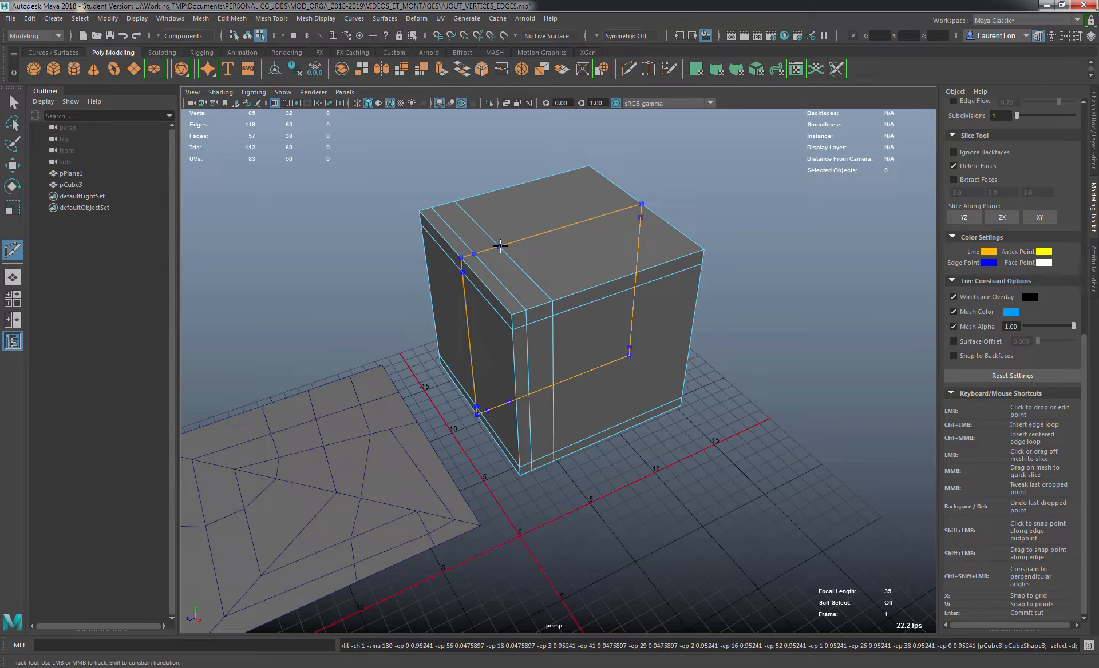
key("Escape")
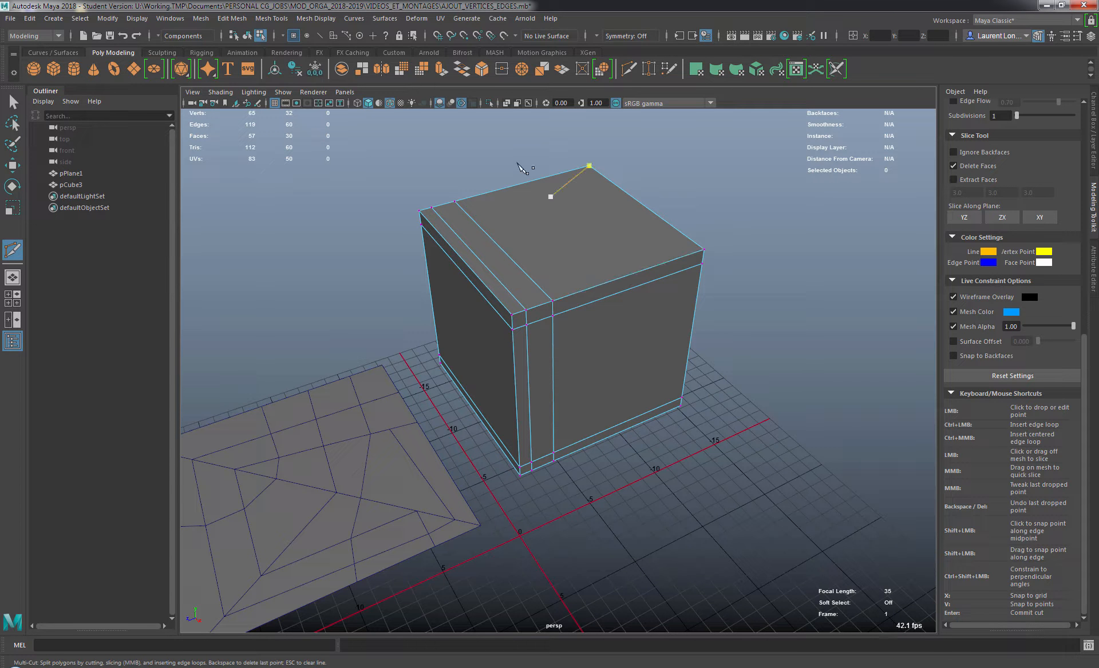
left_click(454, 201)
left_click(544, 203)
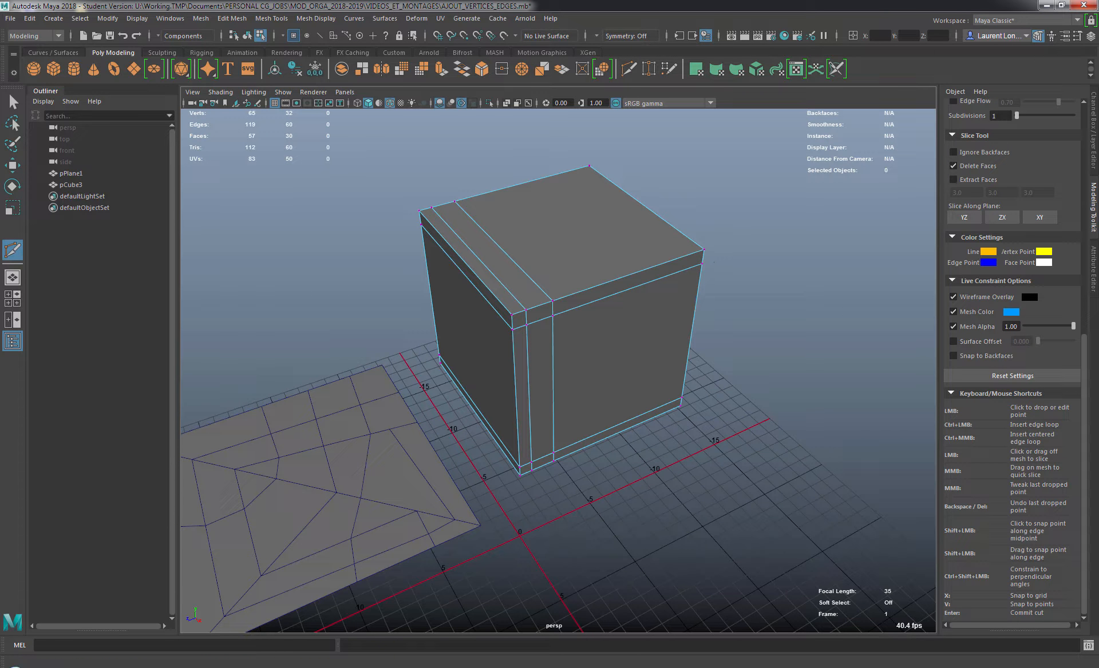
Set the Multi-Cut snap step to 50 %.
left_click_drag(1085, 366, 1086, 243)
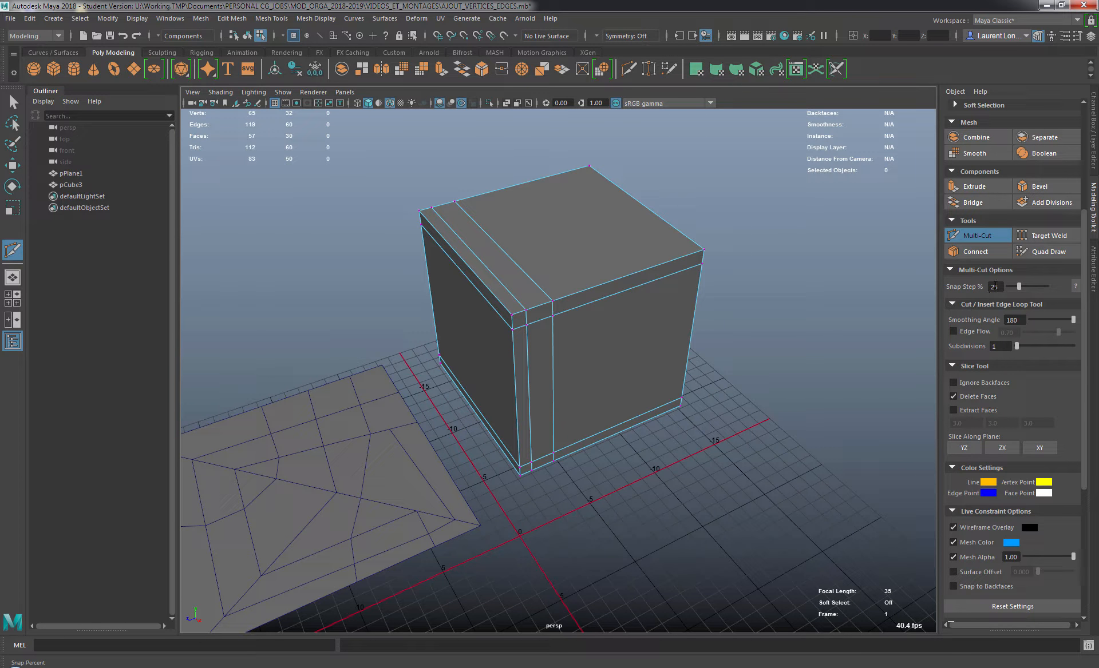
left_click(552, 301)
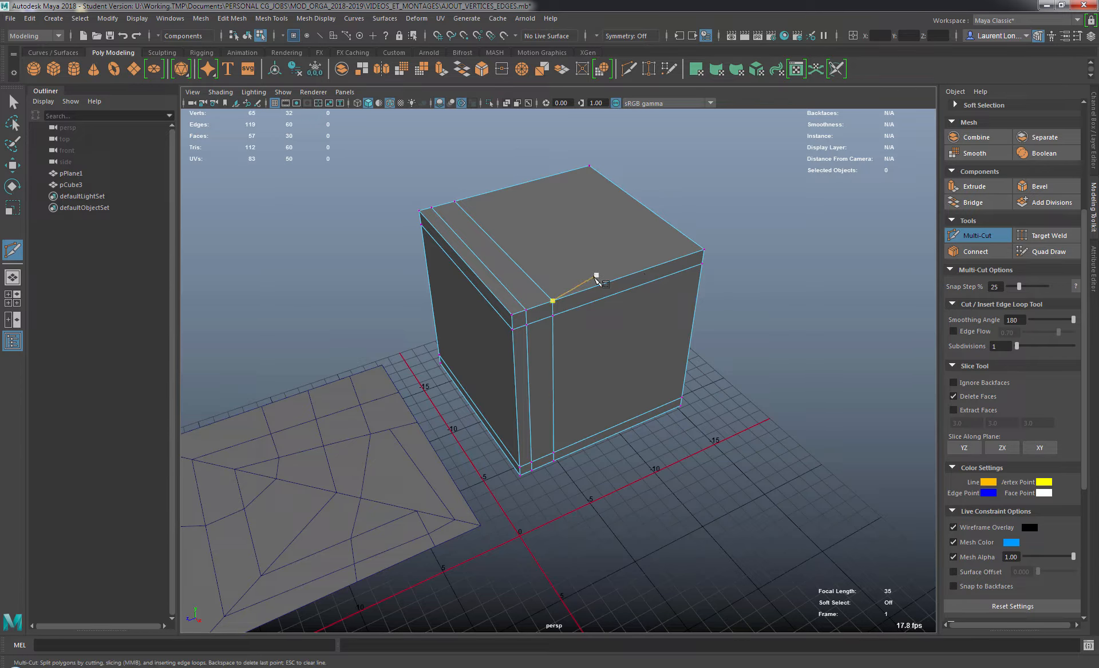
key("Escape")
double_click(999, 287)
type("5")
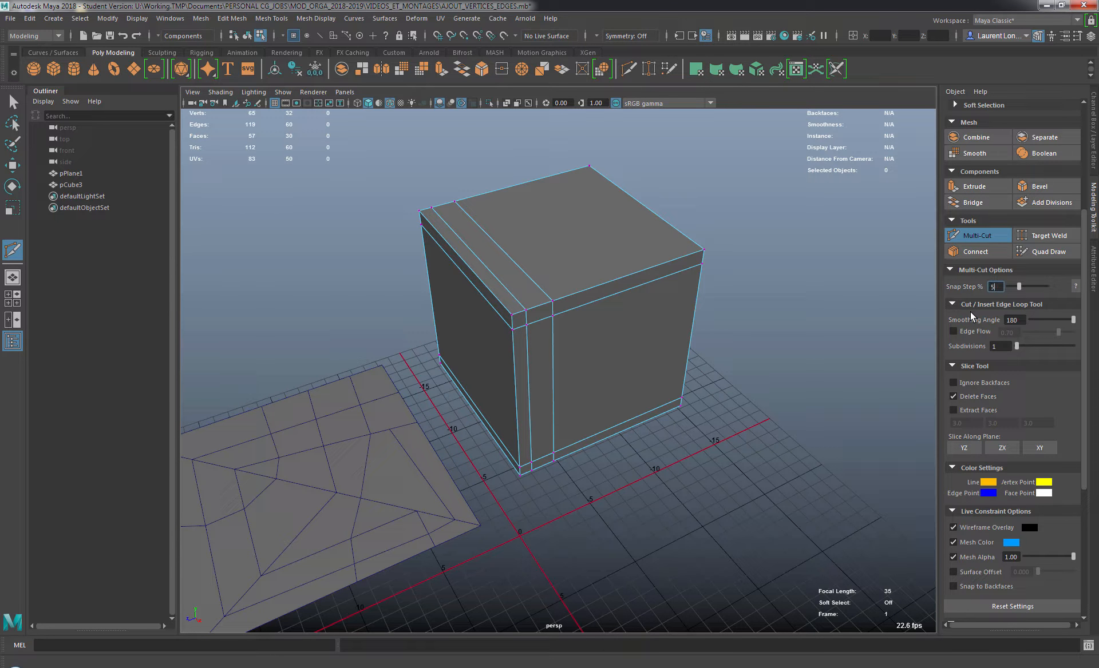
type("0")
key("Return")
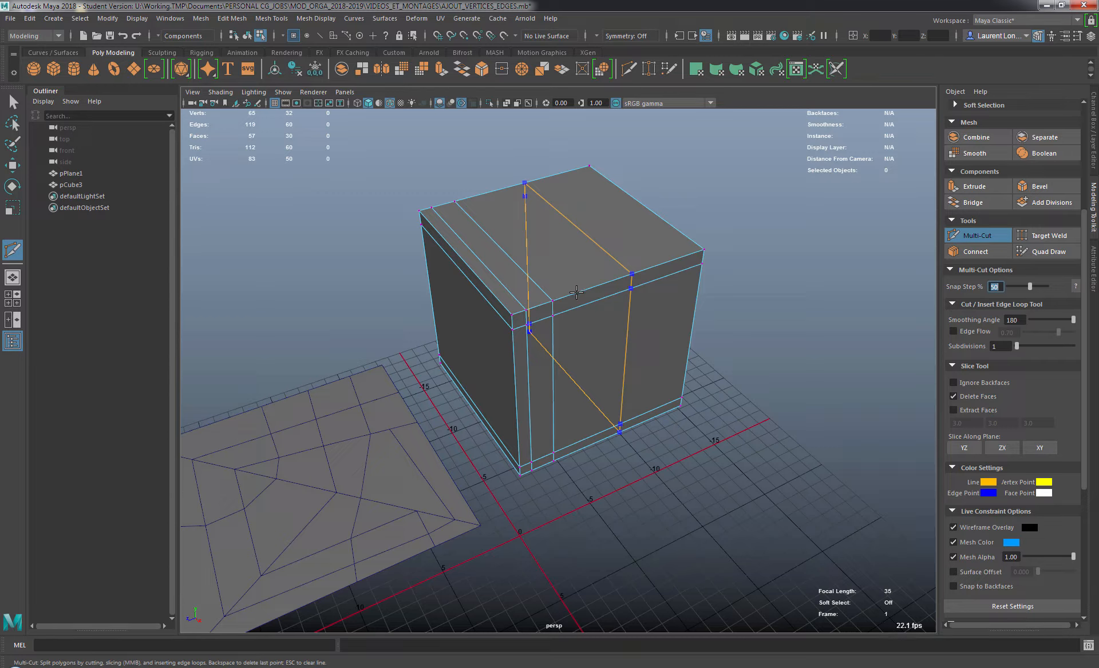
Return the snap step to 25 % and insert an edge loop halfway across the cube's top face.
left_click(1017, 286)
left_click(553, 301)
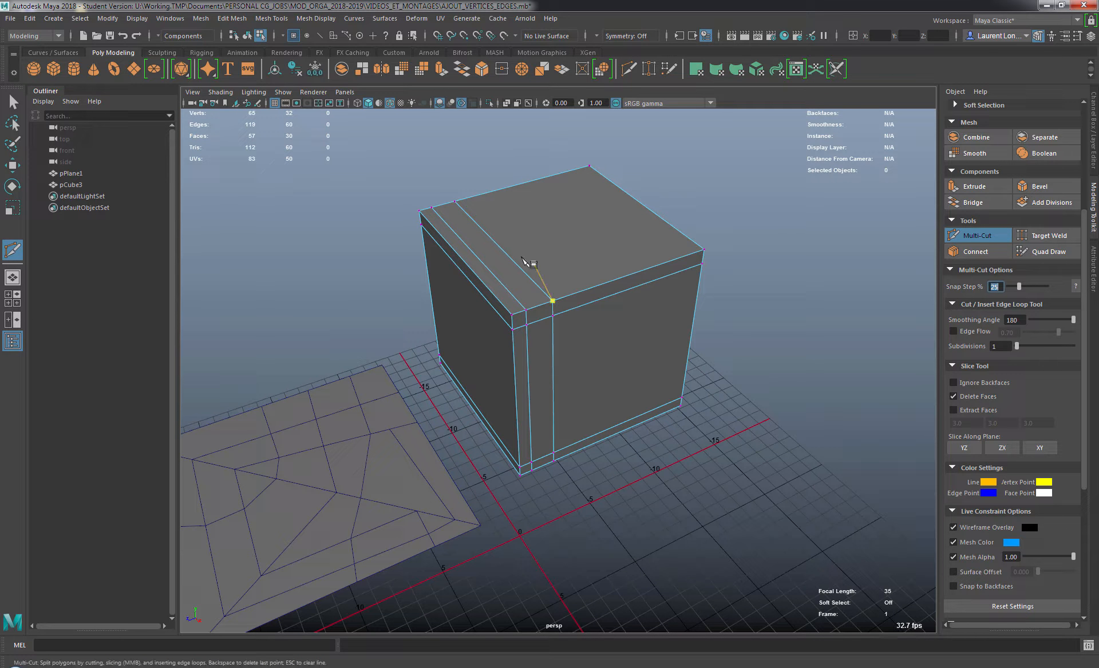
key("Escape")
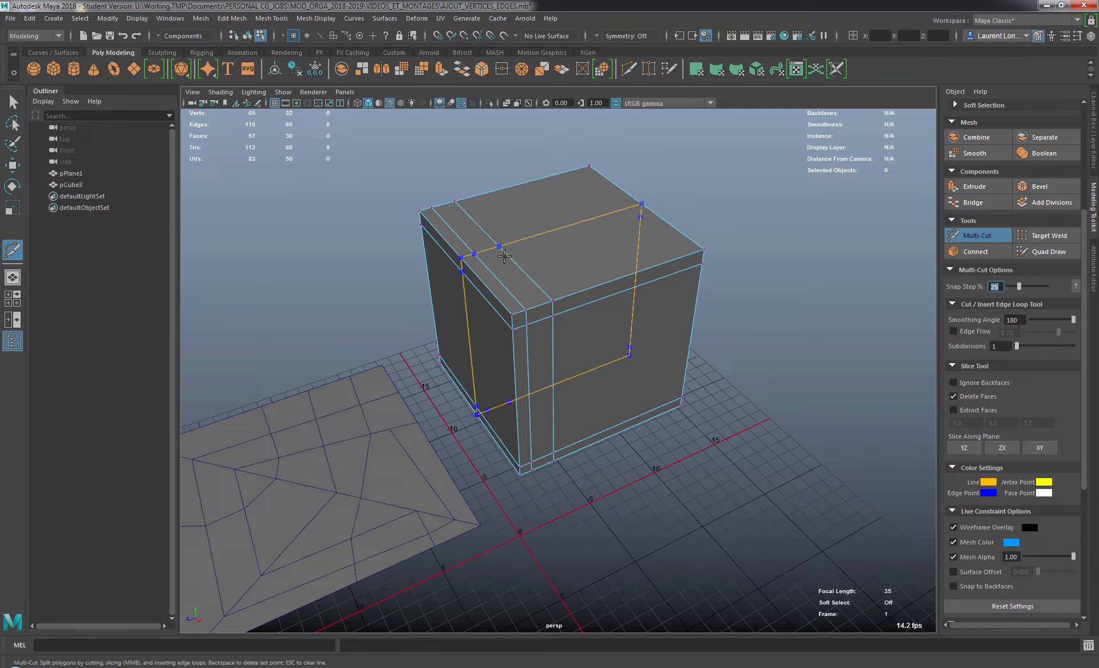
left_click(504, 257, "ctrl")
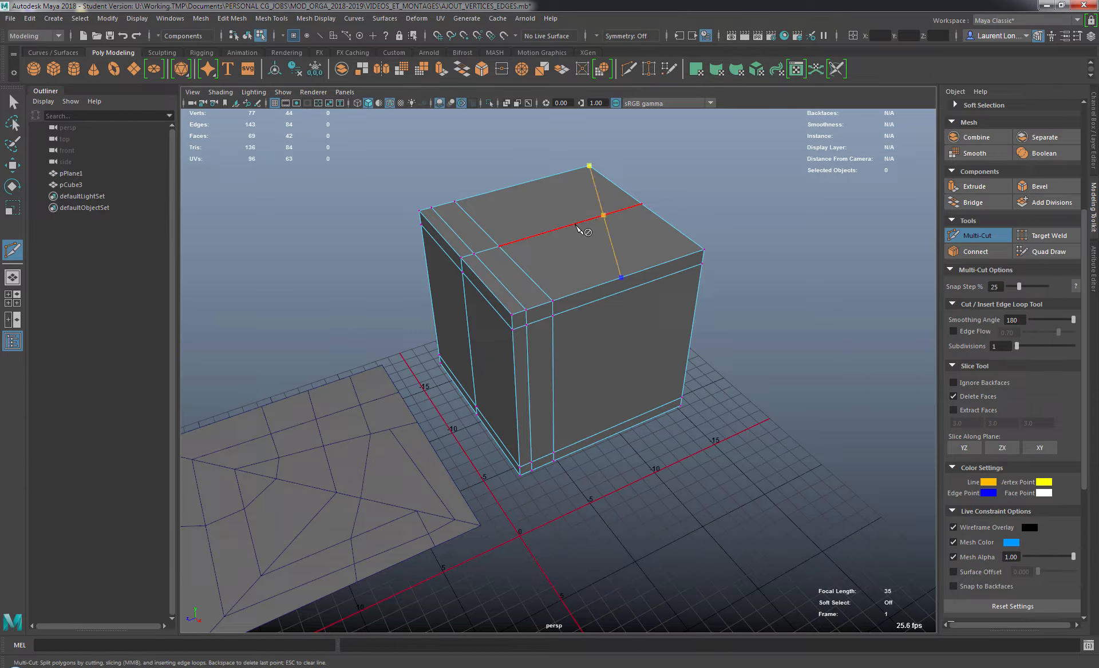
key("Escape")
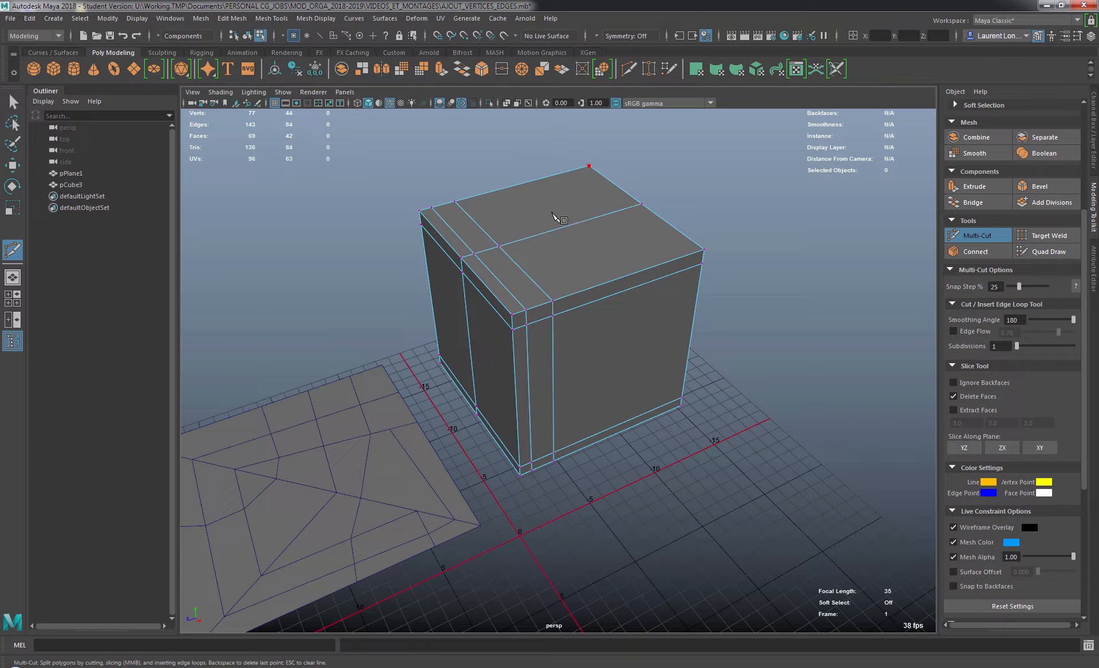
Start a cut at the top face's far corner, through the middle loop and the near top edge to the upper horizontal loop.
left_click(589, 166)
left_click(560, 228)
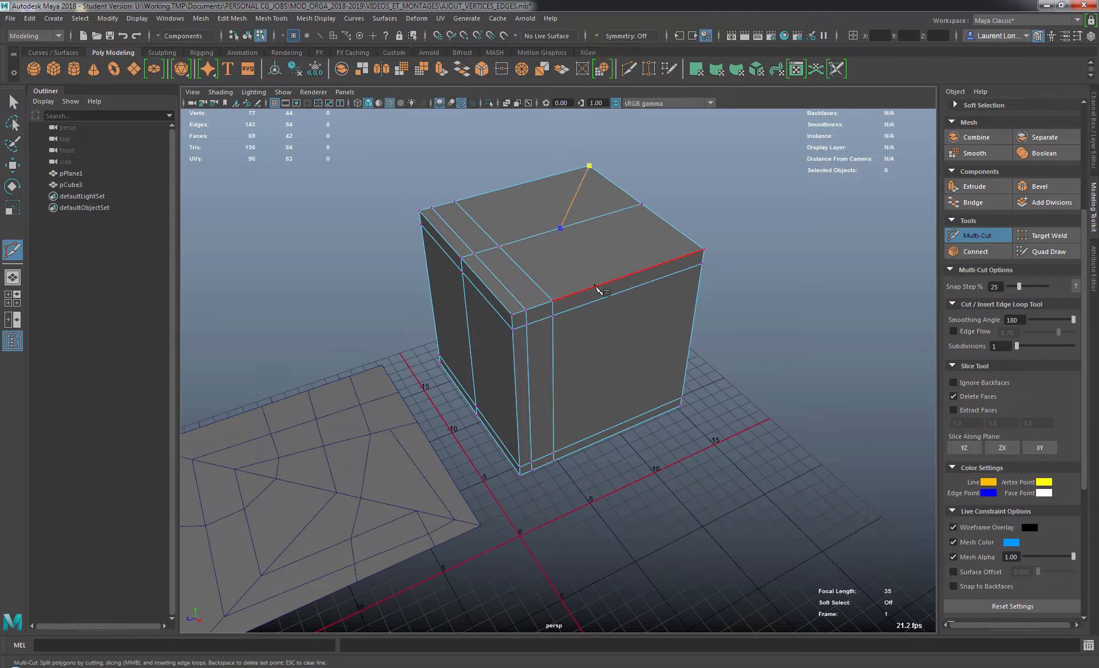
left_click(595, 286)
left_click(595, 301)
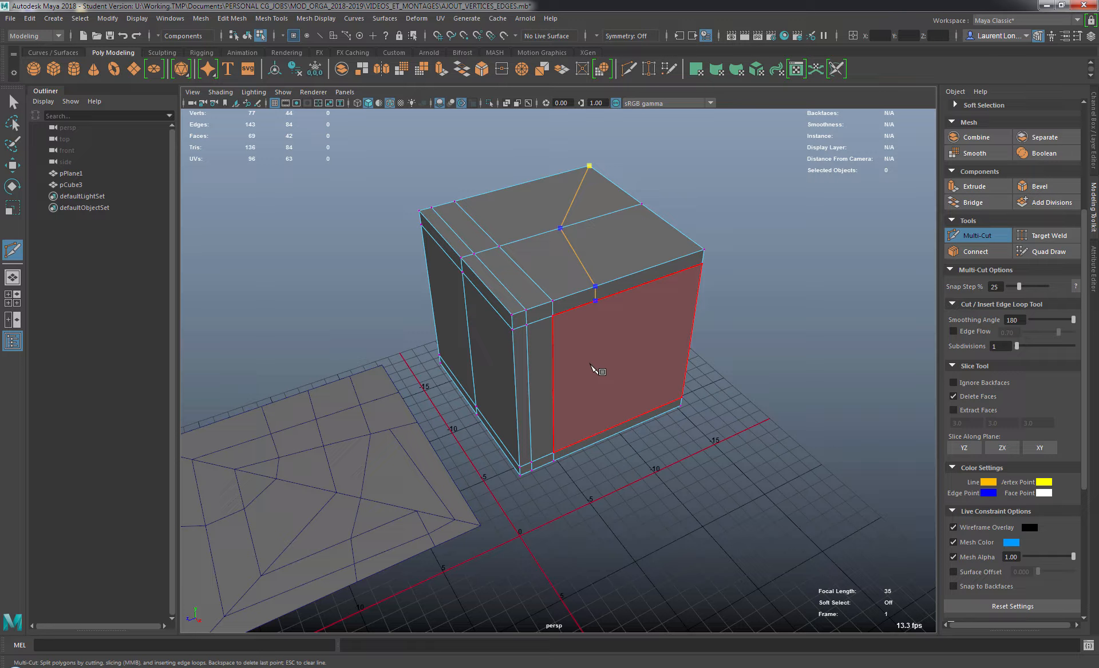
key("shift")
key("shift")
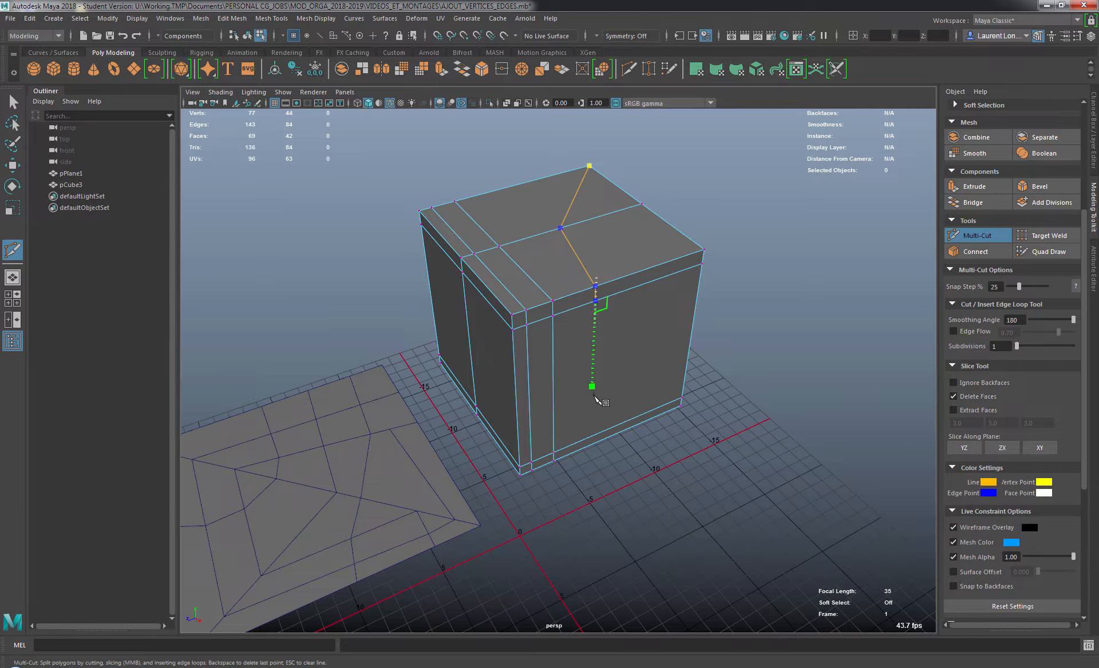
key("BackSpace")
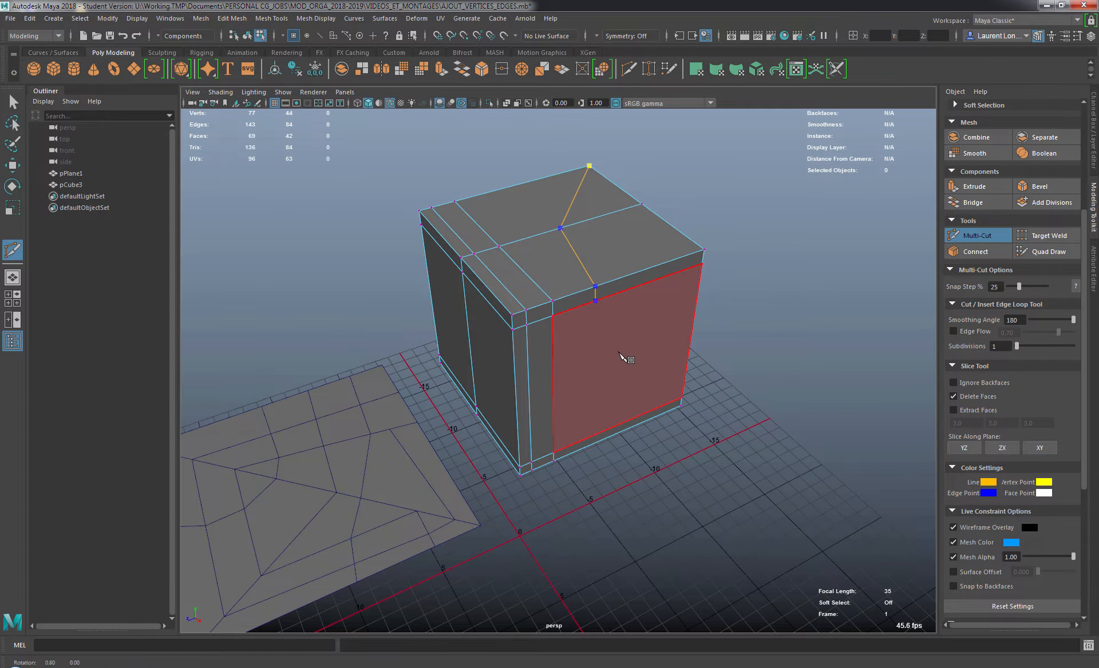
Continue the cut diagonally down the side face to the vertical corner edge, across the adjoining face through the middle loop, and commit it.
left_click_drag(625, 360, 456, 307, "alt")
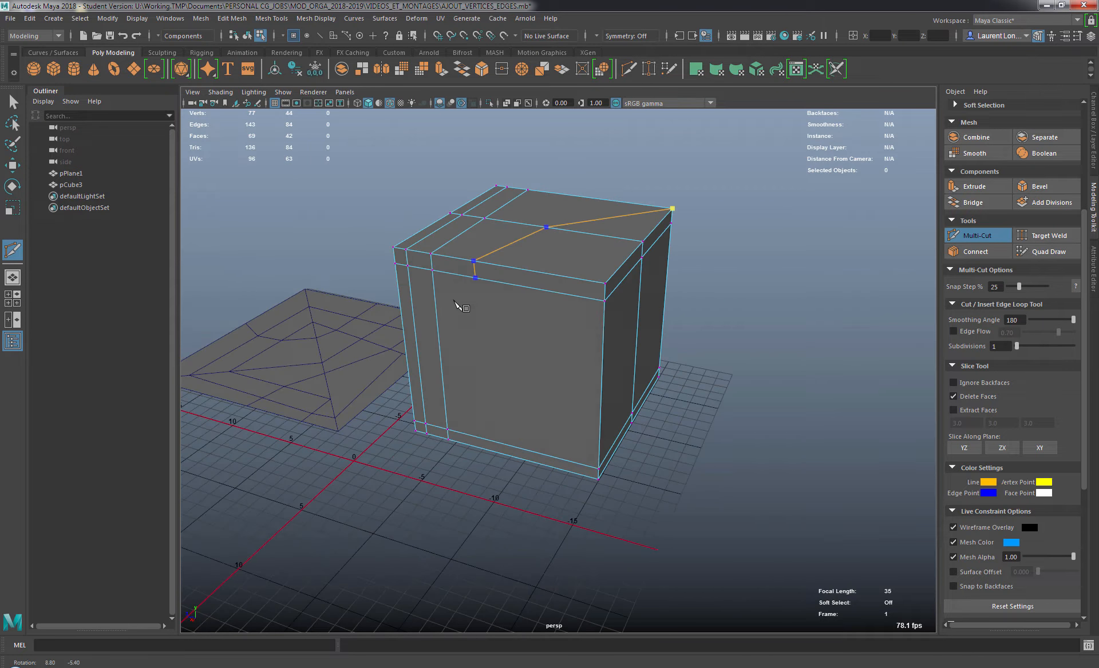
left_click(602, 395)
left_click_drag(644, 375, 647, 394, "alt")
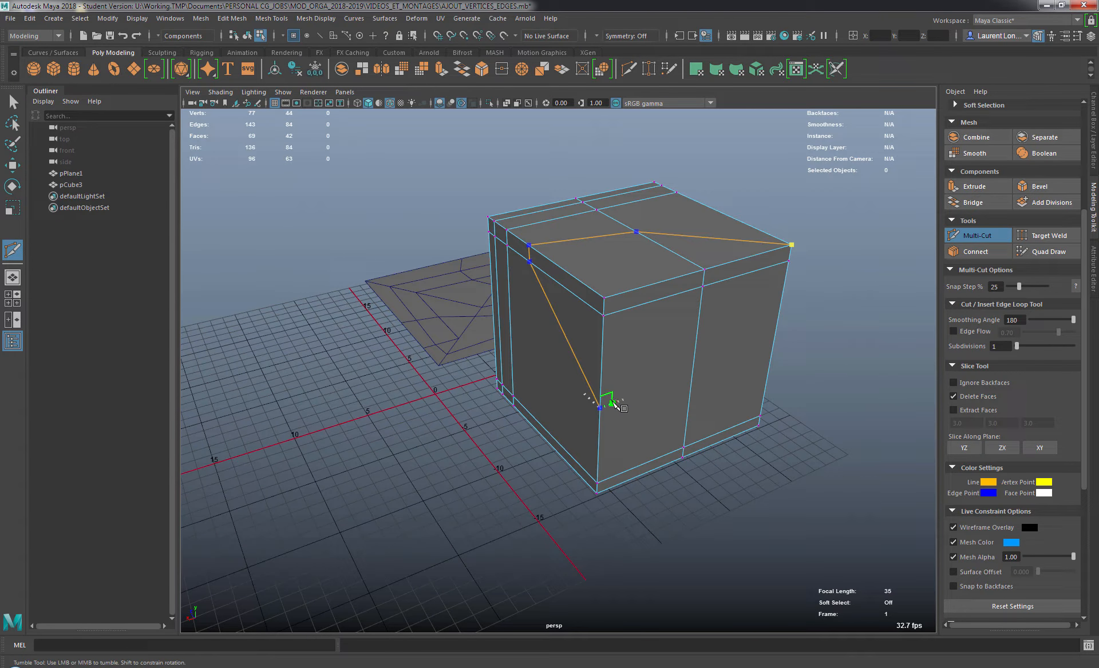
left_click(692, 376)
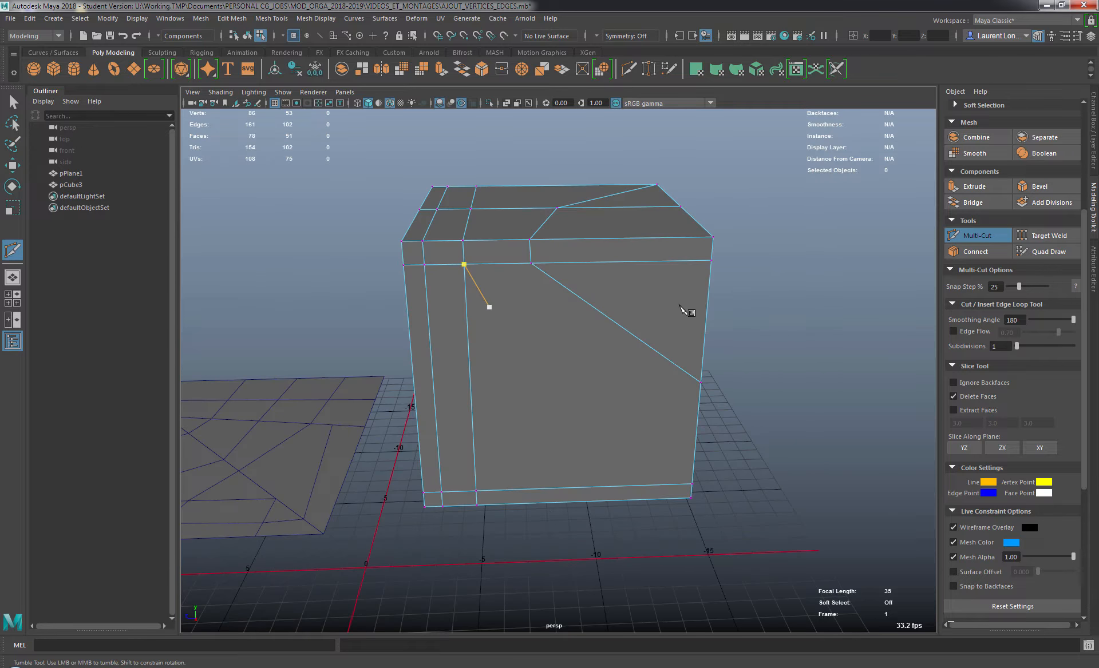
key("Escape")
left_click_drag(551, 318, 572, 354)
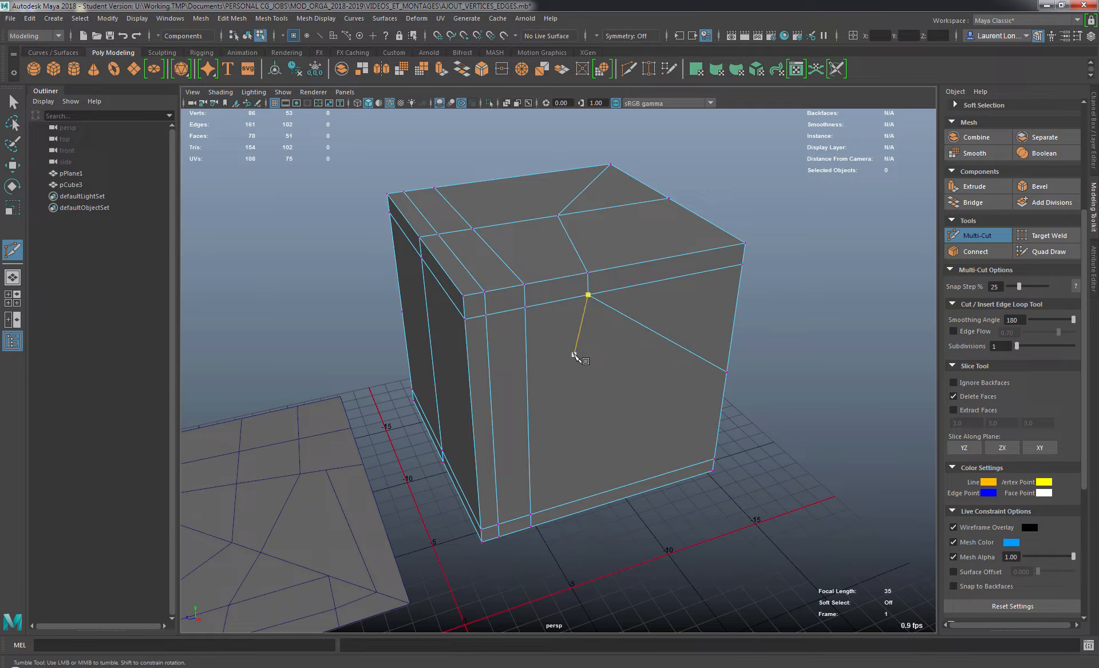
Leave Multi-Cut, select the freeform cut, the middle loop and the two vertical loops as edges on the cube, and delete them.
key("q")
right_click_drag(578, 341, 614, 284, "alt")
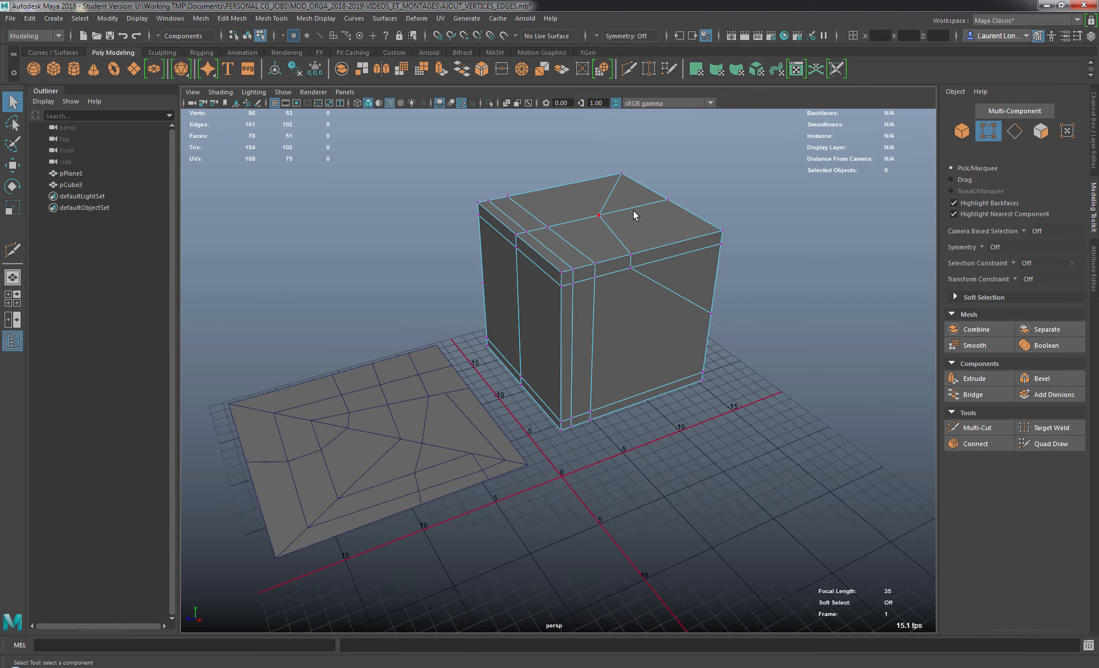
right_click_drag(633, 215, 643, 186)
double_click(625, 213)
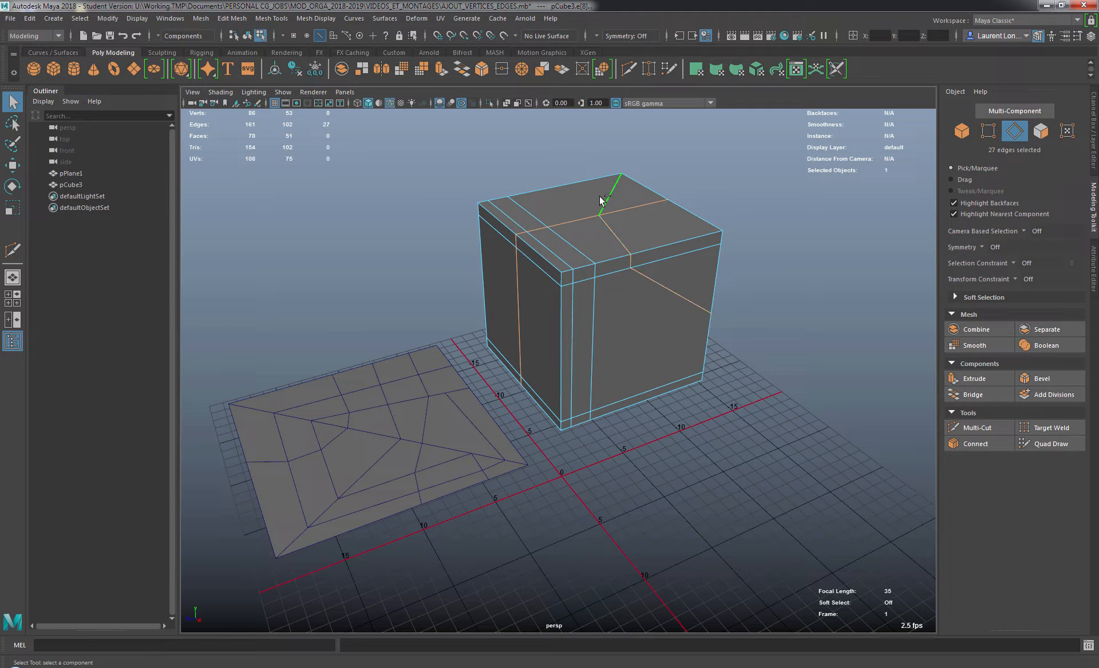
double_click(539, 217, "shift")
double_click(525, 232, "shift")
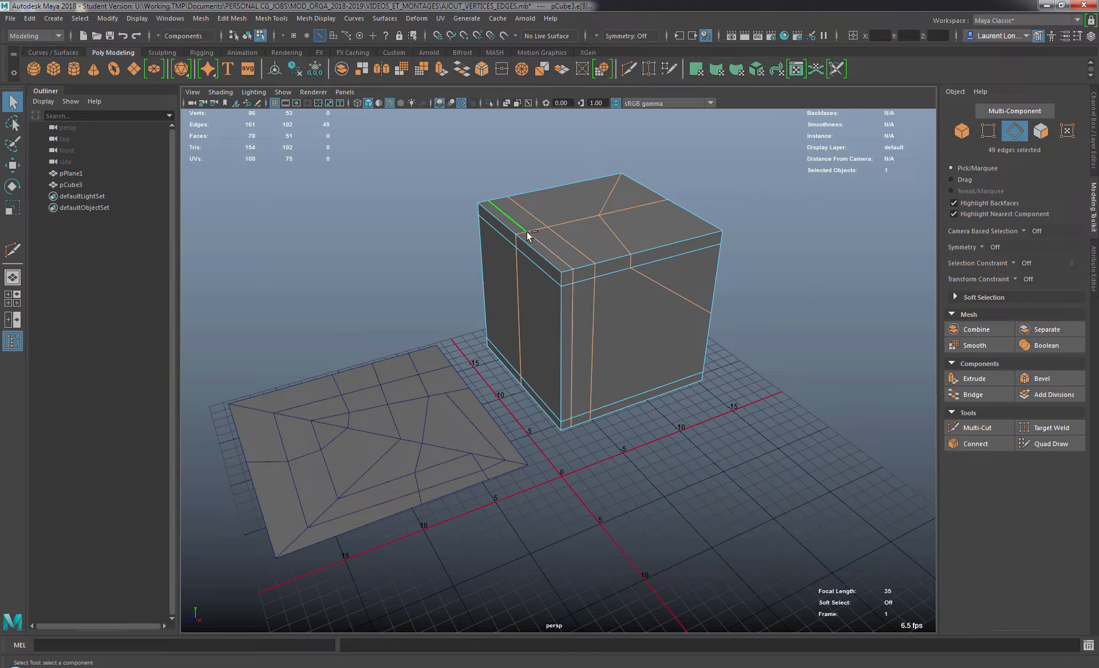
key("Delete")
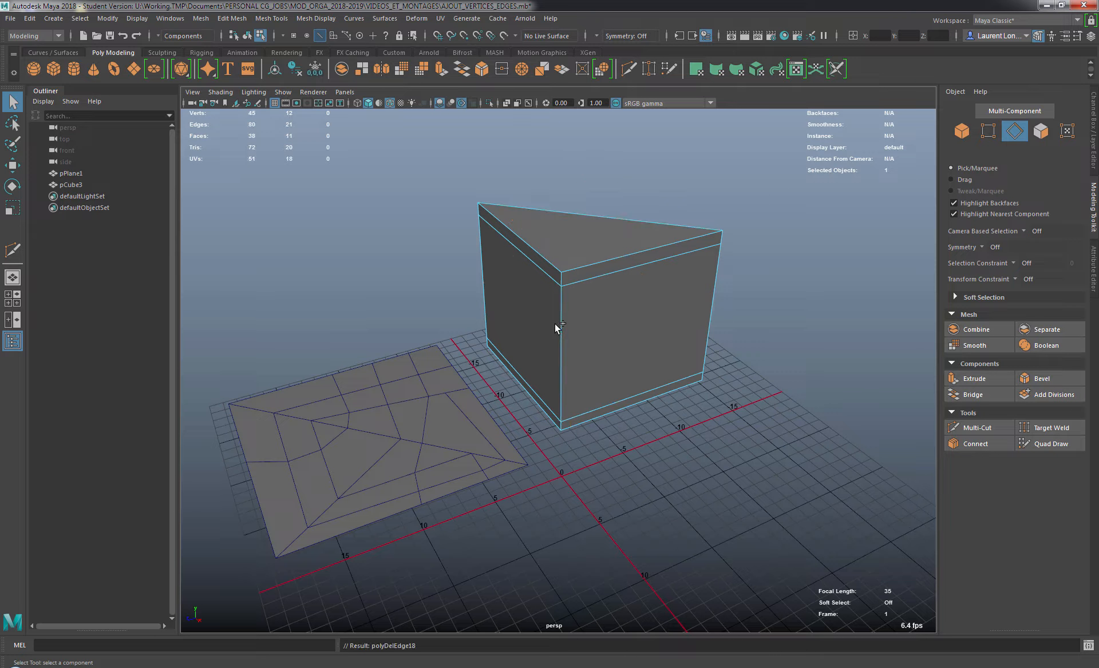
Undo the edge deletion that removed the cube's far top corner.
key("ctrl+z")
key("ctrl+z")
key("ctrl+z")
key("ctrl+z")
key("ctrl+z")
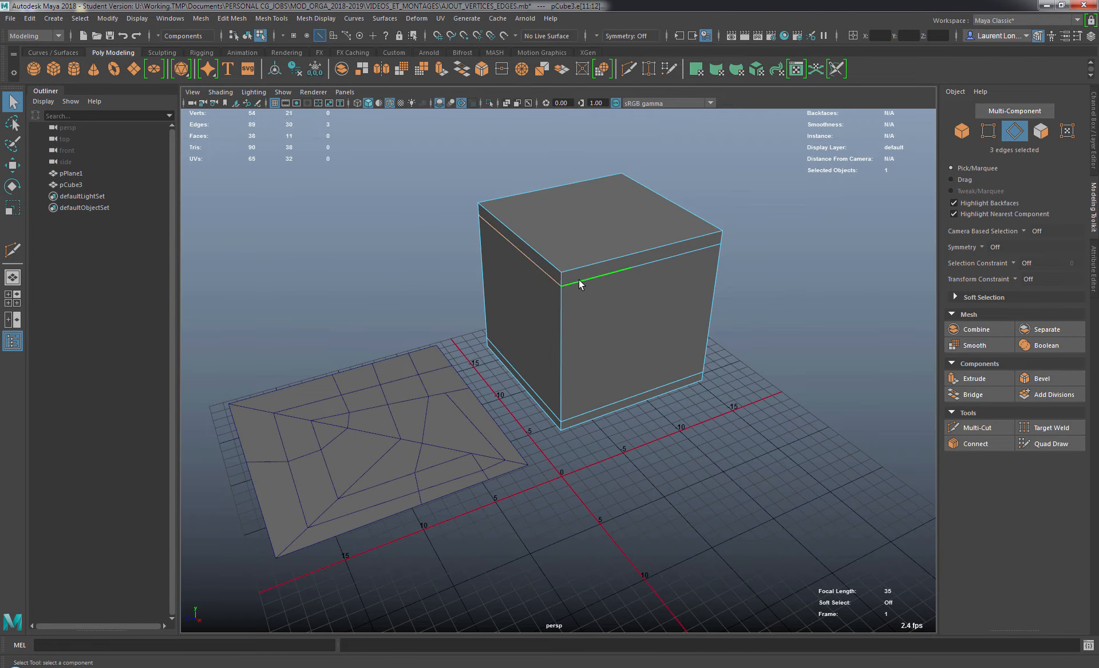
Delete the remaining edge loops from the cube.
key("ctrl+z")
key("ctrl+z")
key("ctrl+z")
key("ctrl+z")
key("ctrl+z")
key("ctrl+z")
key("ctrl+z")
key("ctrl+z")
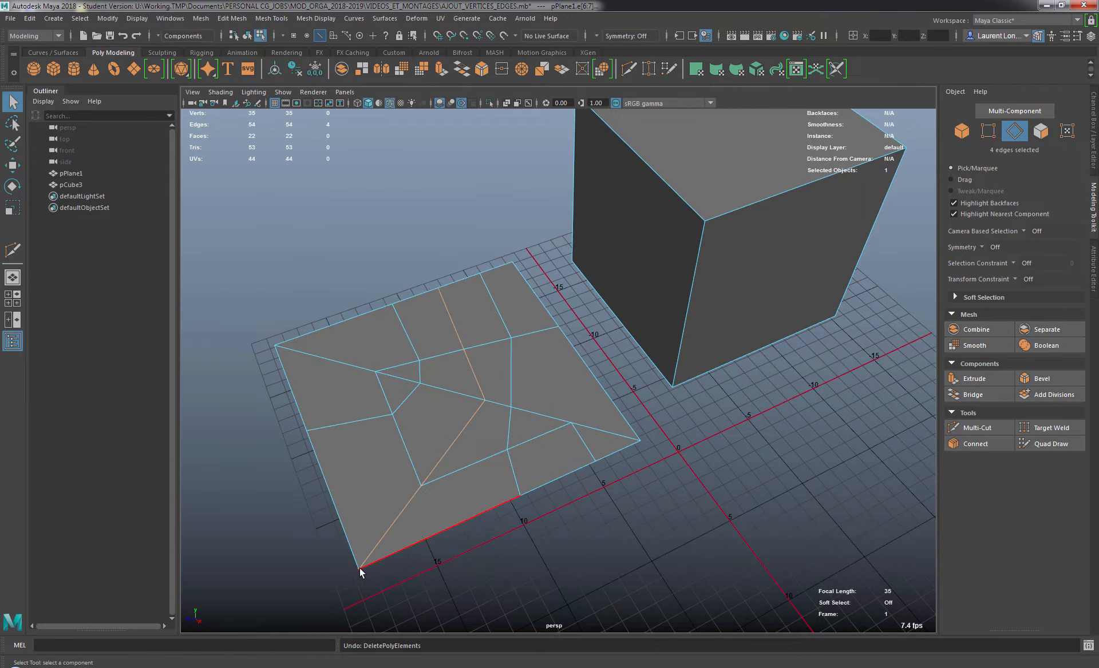
Select the remaining cut edges inside the plane and delete them, leaving the plane as a single face.
key("ctrl+z")
key("ctrl+z")
key("ctrl+z")
key("ctrl+z")
key("ctrl+z")
key("ctrl+z")
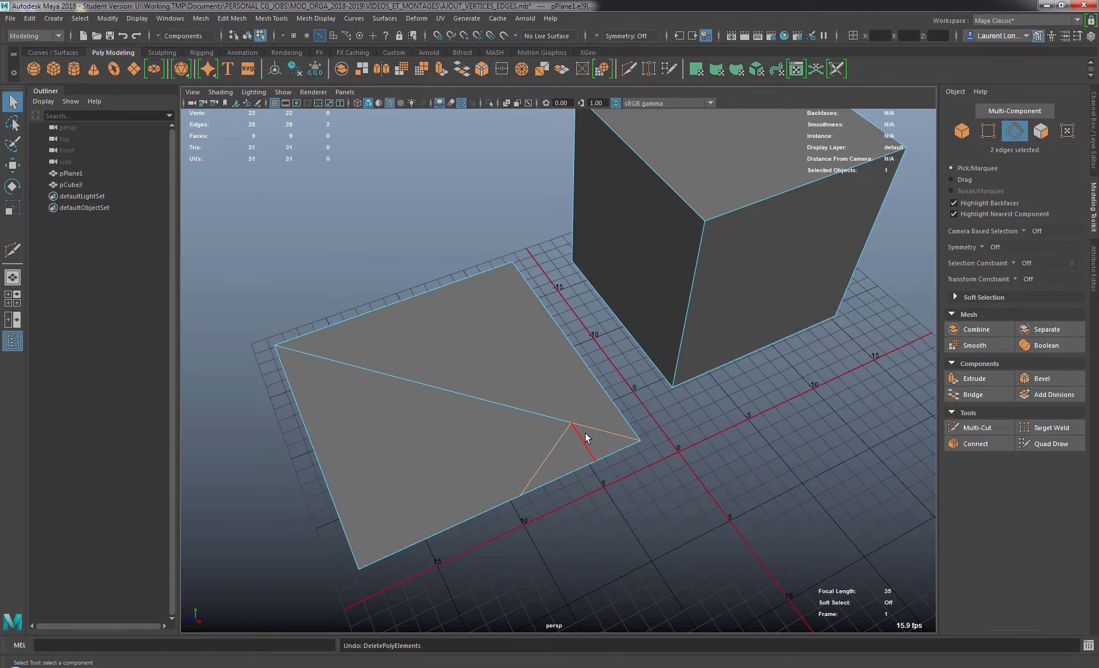
key("ctrl+z")
key("ctrl+z")
key("ctrl+z")
key("ctrl+z")
key("ctrl+z")
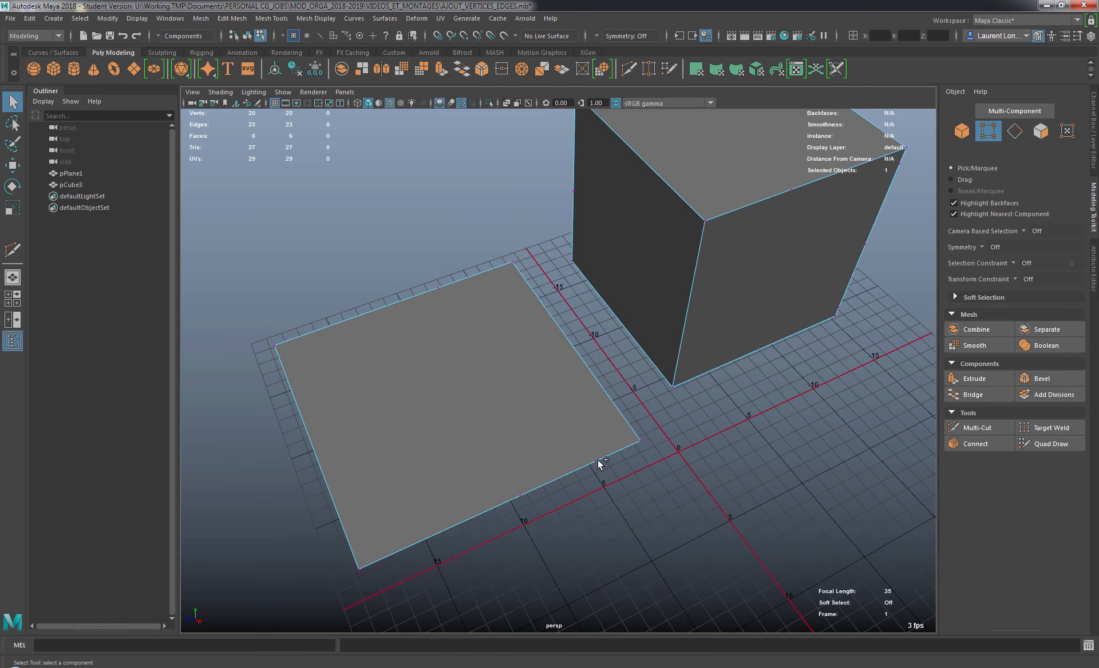
Delete the two leftover vertices on the plane's near border edge.
left_click(597, 462, "shift")
left_click(520, 496, "shift")
key("Delete")
Remove the remaining stray vertices along the plane's border and the cube's edges, checking for hidden ones in wireframe display.
left_click_drag(547, 334, 518, 324, "alt")
left_click(518, 324, "shift")
key("4")
mouse_move(641, 414)
left_mouse_down("alt")
mouse_move(768, 359)
mouse_move(796, 326)
left_mouse_up("alt")
key("5")
key("Delete")
left_click(630, 240)
left_click(619, 458, "shift")
key("q")
mouse_move(275, 412)
left_mouse_down("alt")
mouse_move(309, 404)
mouse_move(492, 447)
left_mouse_up("alt")
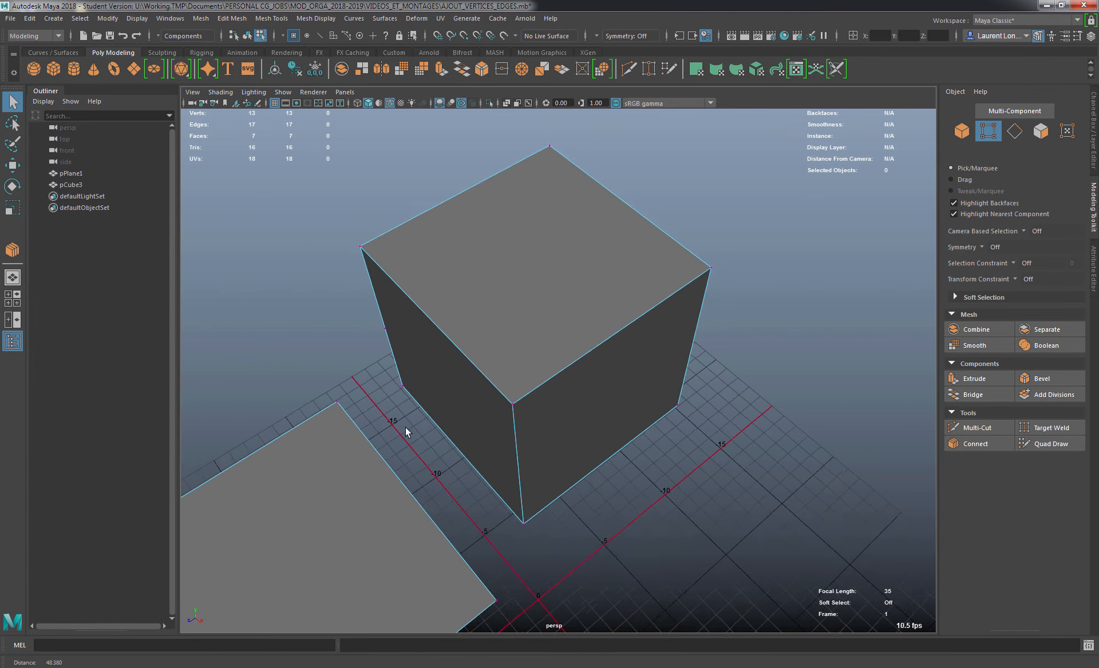
Try a Multi-Cut slice along the YZ plane on both objects with Delete Faces on, and move the cube's slice plane outward.
scroll(406, 428, "down", 3)
middle_click_drag(407, 430, 527, 321, "alt")
left_click_drag(526, 341, 521, 331, "alt")
middle_click_drag(522, 348, 487, 397, "alt")
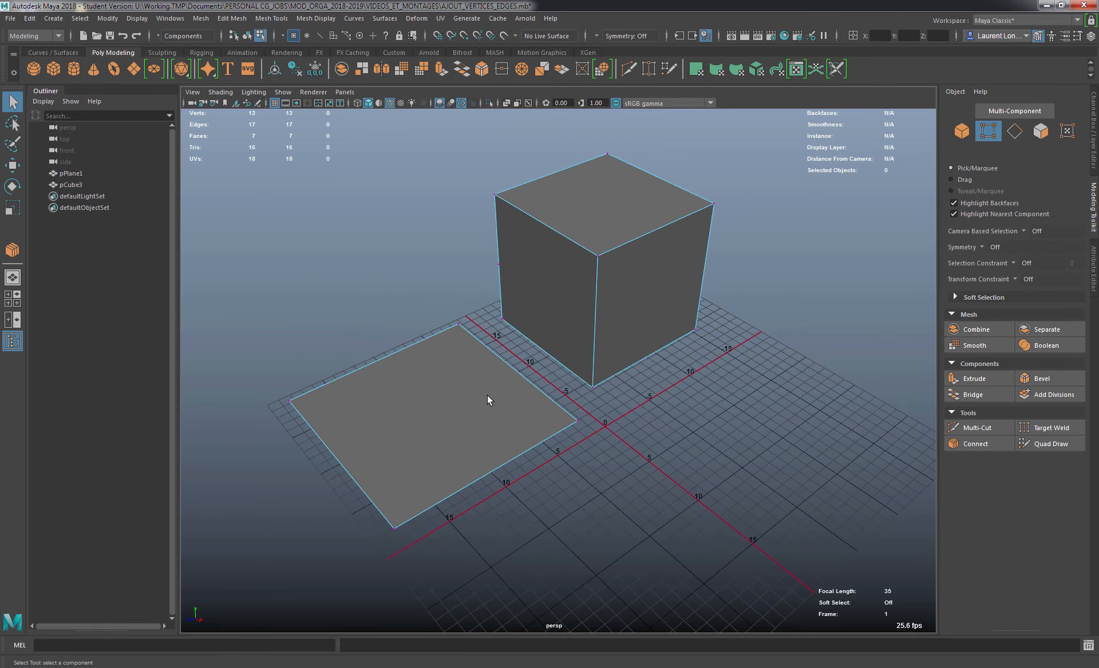
left_click_drag(489, 400, 488, 392, "alt")
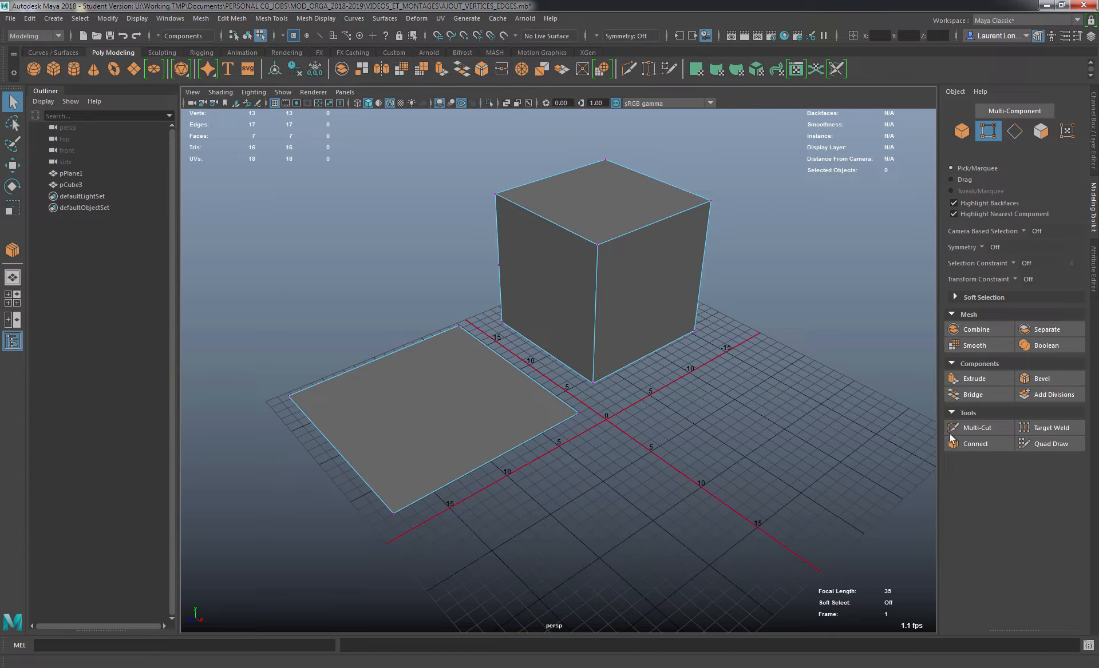
left_click(971, 429)
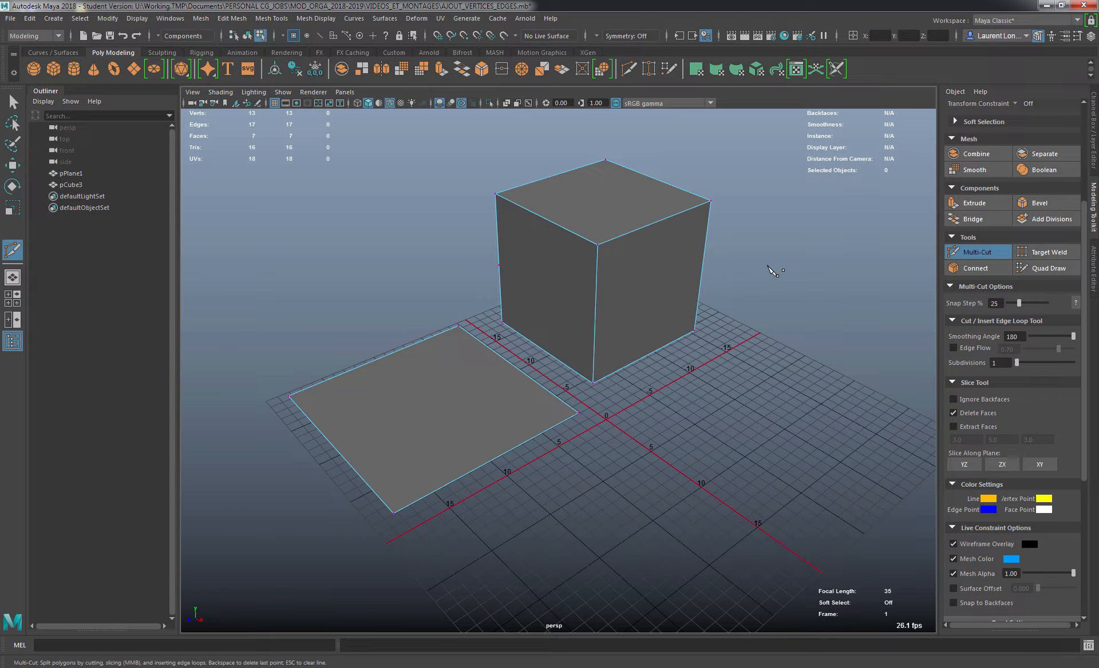
mouse_move(736, 269)
right_mouse_down()
mouse_move(770, 272)
mouse_move(727, 270)
mouse_move(766, 273)
right_mouse_up()
left_click(965, 466)
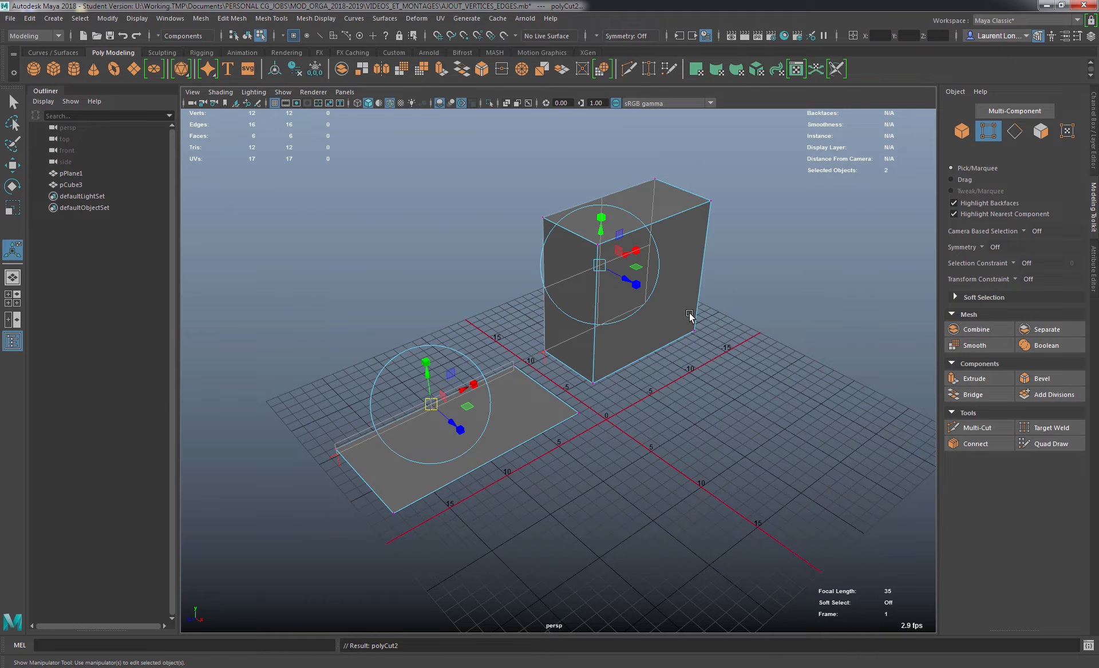
left_click_drag(589, 353, 612, 359, "alt")
left_click_drag(599, 263, 456, 238)
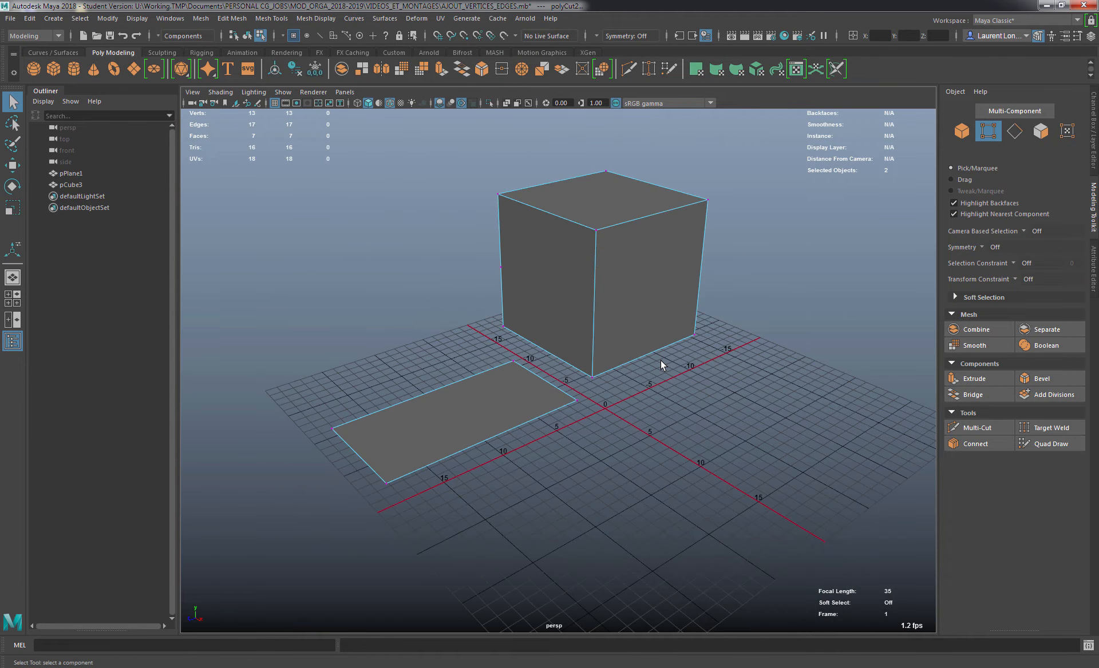
Undo the YZ slices on the plane and the cube.
key("ctrl+z")
key("ctrl+z")
left_click_drag(757, 285, 763, 298, "alt")
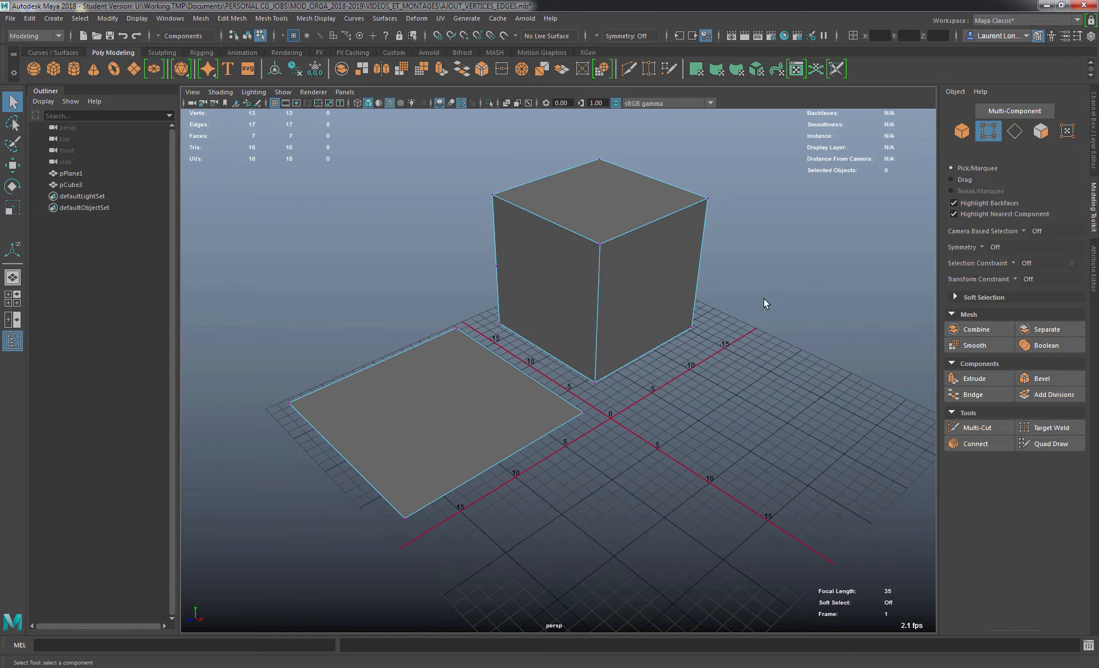
Switch to object selection, select only the cube, and slice it along the XY plane with Multi-Cut.
right_click_drag(804, 219, 854, 205)
left_click(850, 267)
left_click(625, 264)
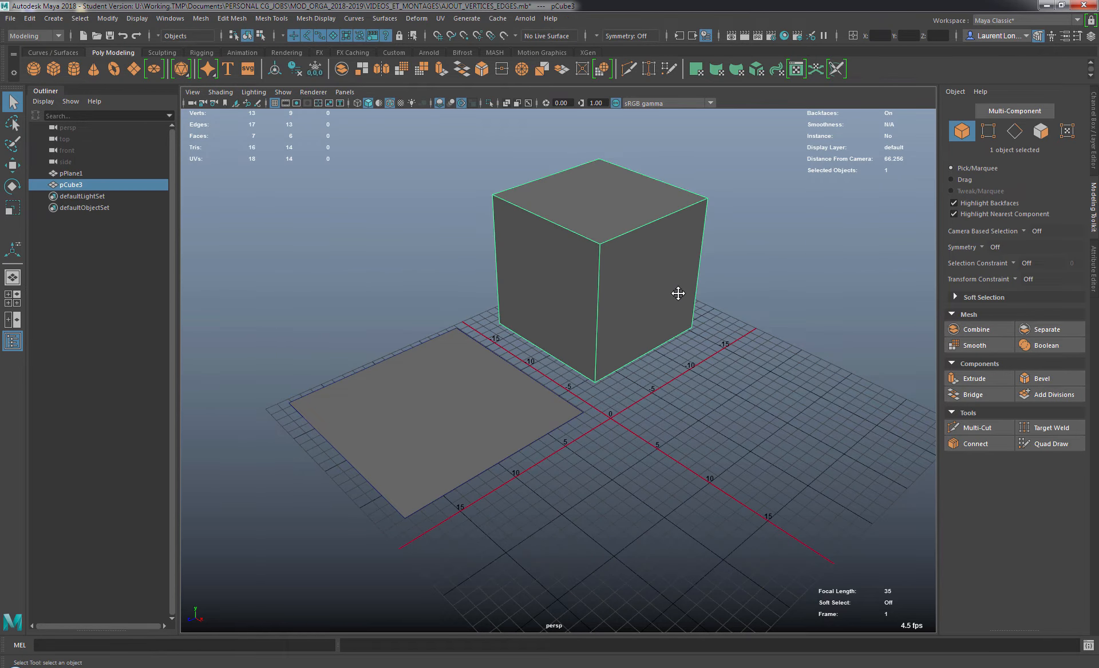
middle_click_drag(678, 293, 720, 324, "alt")
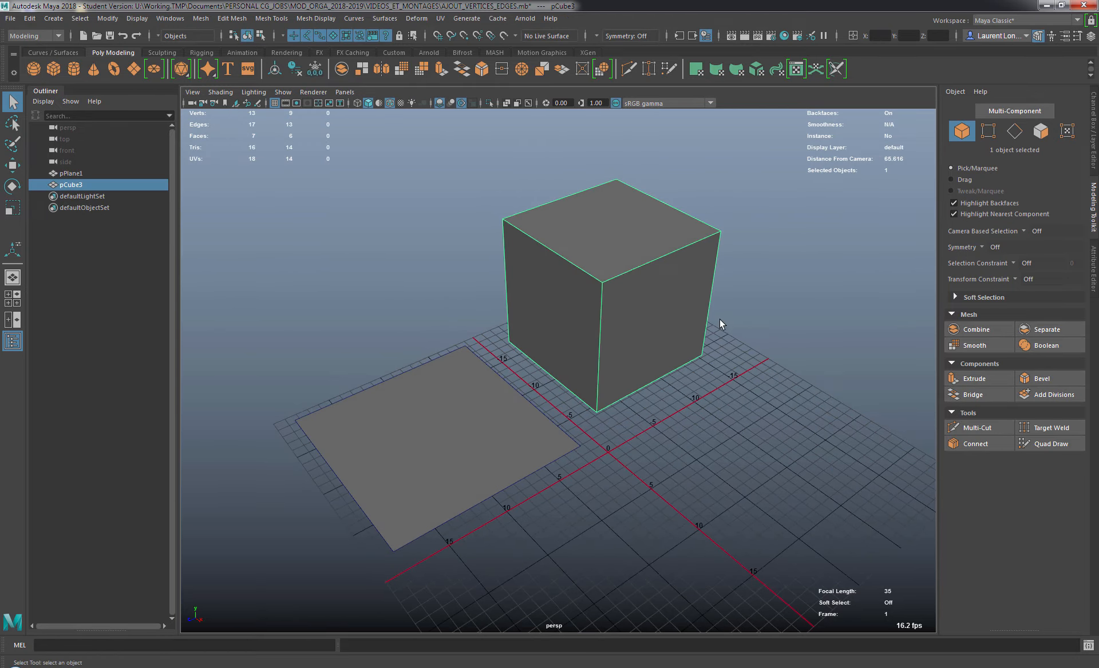
left_click(976, 428)
scroll(1087, 378, "down", 1)
scroll(1089, 377, "down", 5)
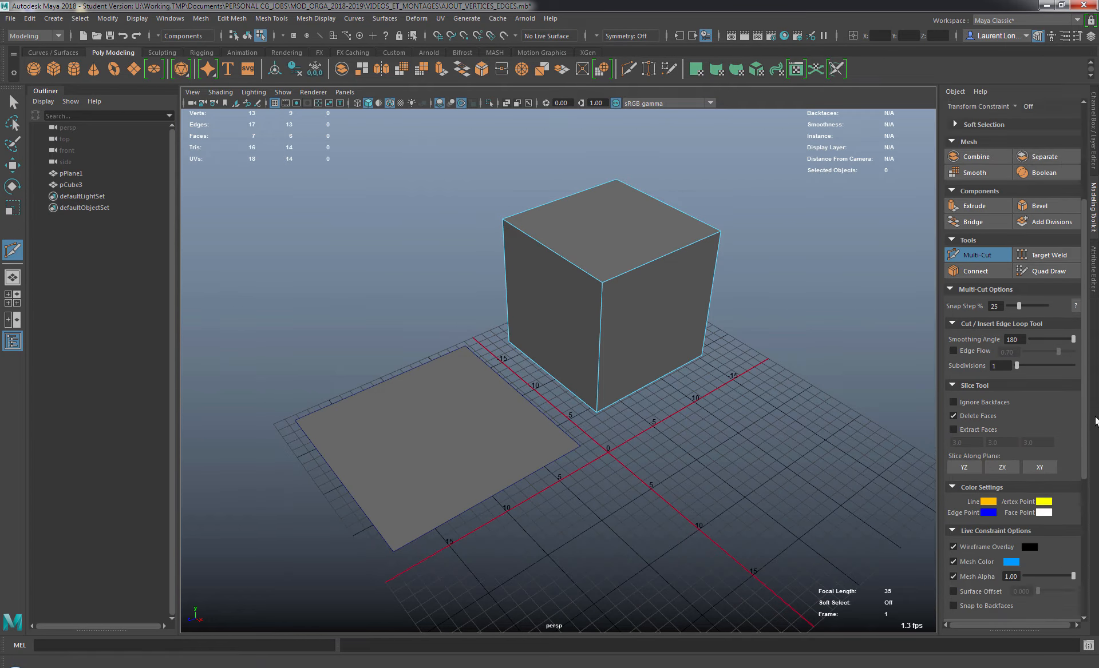
left_click(1039, 468)
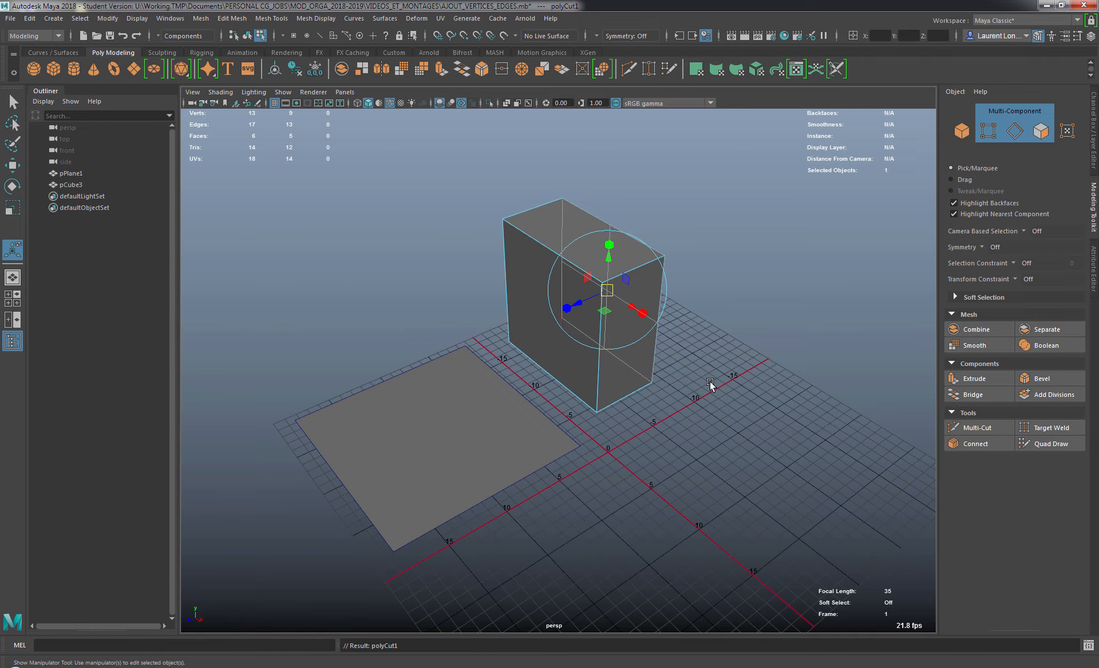
Move the XY slice plane along its normal until it lies completely outside the cube.
left_click_drag(710, 382, 628, 382, "alt")
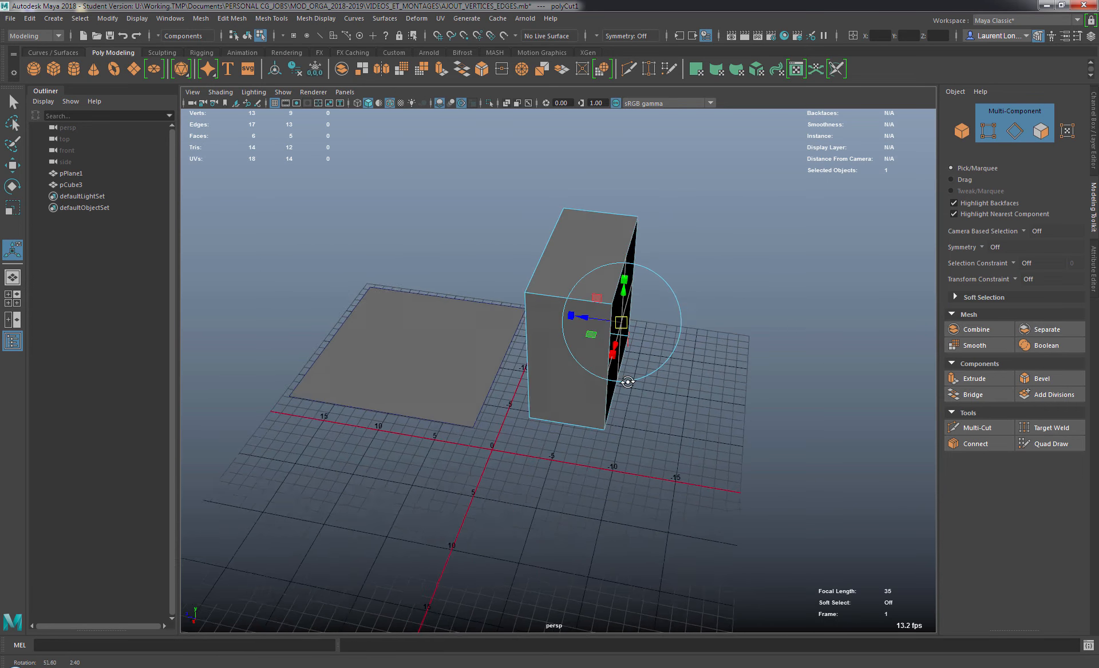
left_click_drag(583, 318, 750, 376)
left_click_drag(704, 422, 643, 358, "alt")
key("ctrl+z")
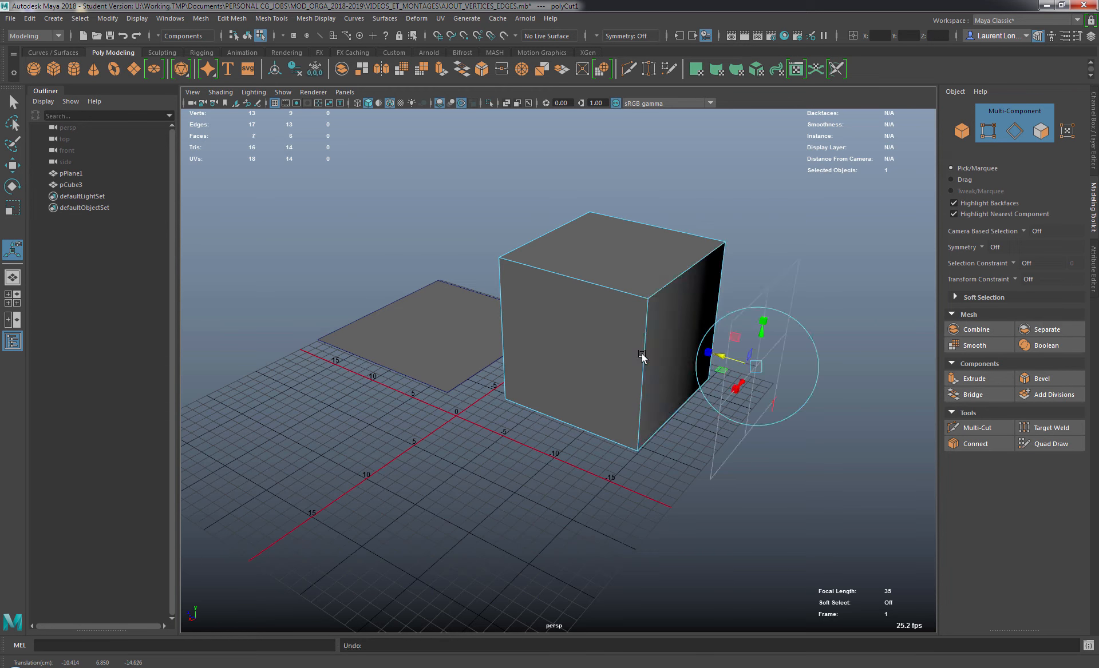
Try a freehand Multi-Cut slice running diagonally down across the cube's front face.
left_click(978, 428)
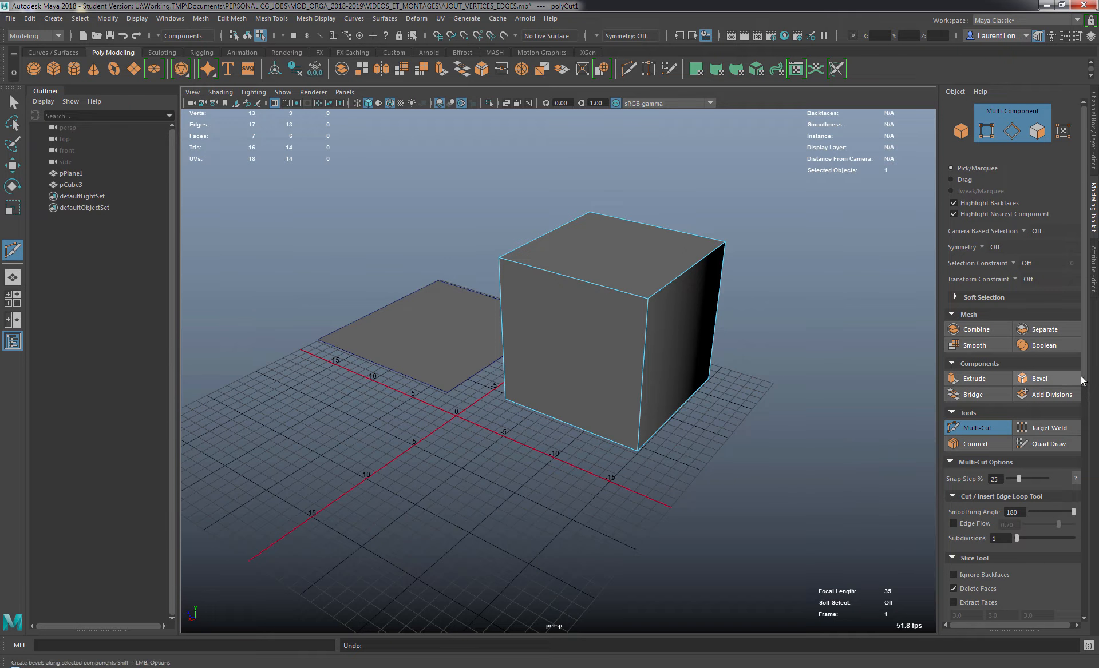
scroll(961, 446, "down", 5)
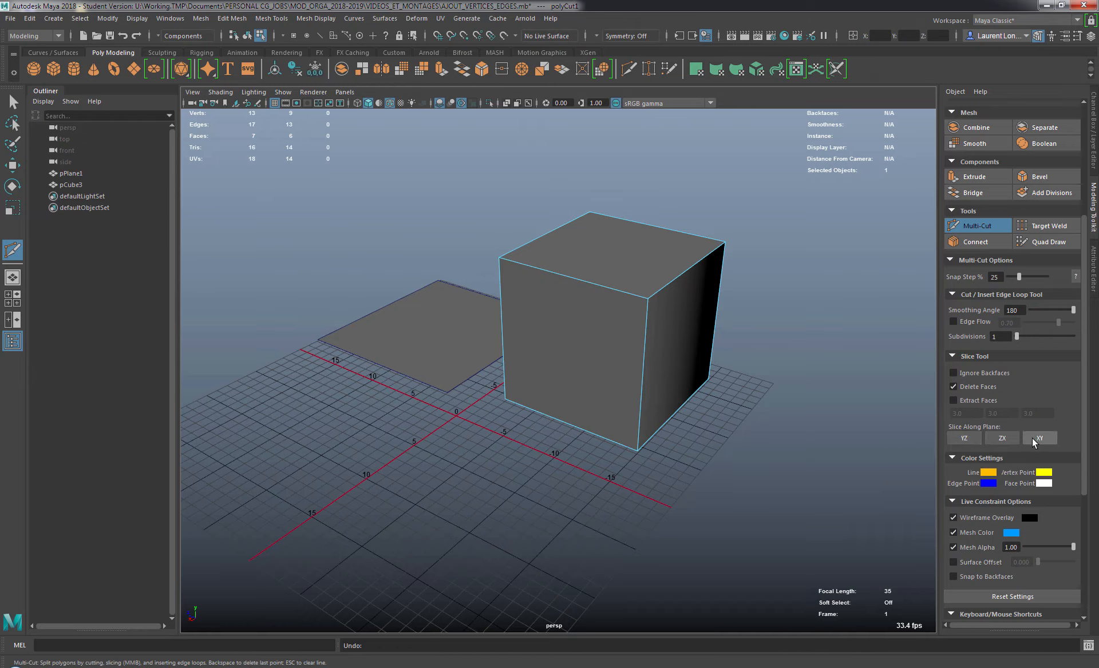
left_click_drag(753, 437, 815, 412, "alt")
left_click_drag(504, 253, 498, 224, "alt")
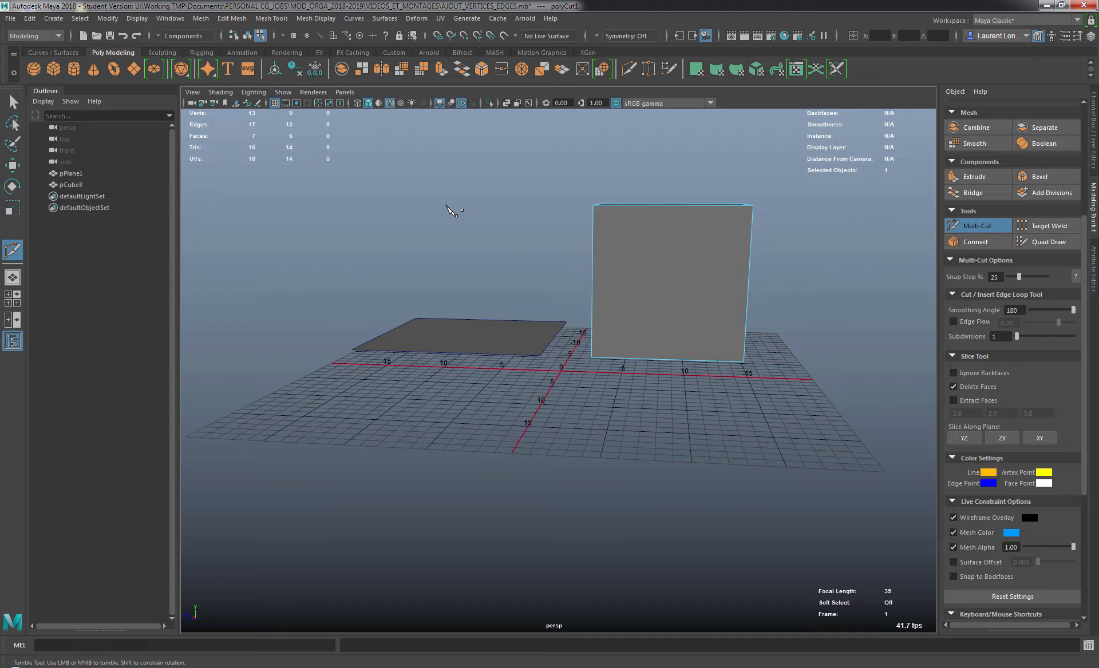
left_click_drag(444, 215, 825, 378)
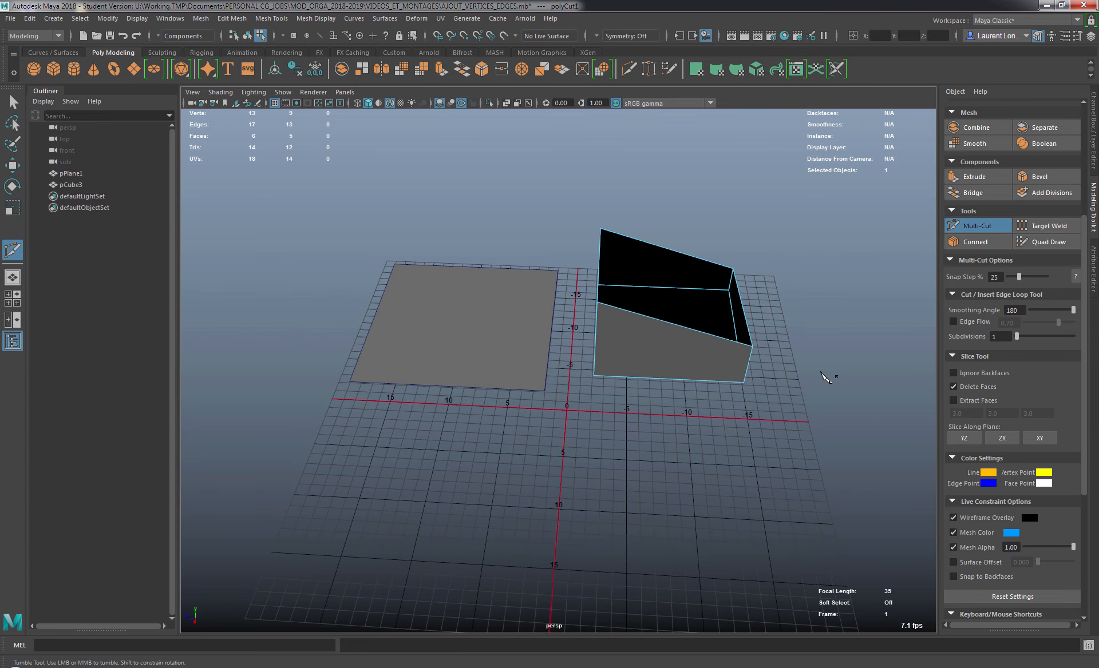
key("ctrl+z")
left_click_drag(750, 382, 748, 346, "alt")
middle_click_drag(748, 345, 749, 382, "alt")
left_click_drag(750, 382, 751, 375, "alt")
left_click(751, 393)
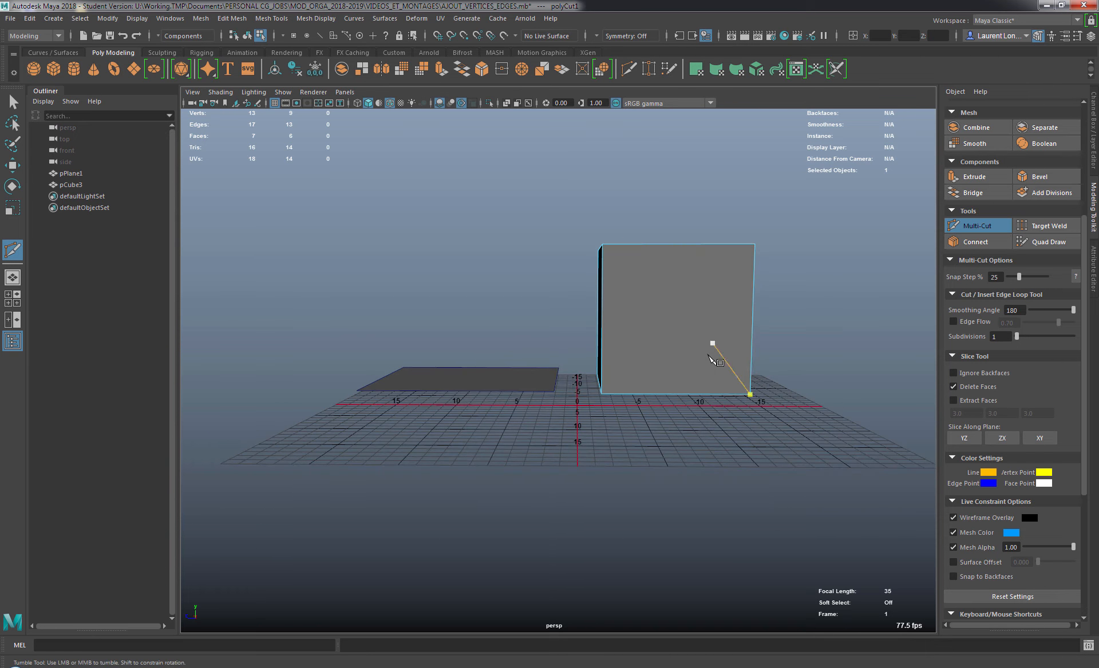
left_click_drag(681, 256, 673, 298, "alt")
key("Escape")
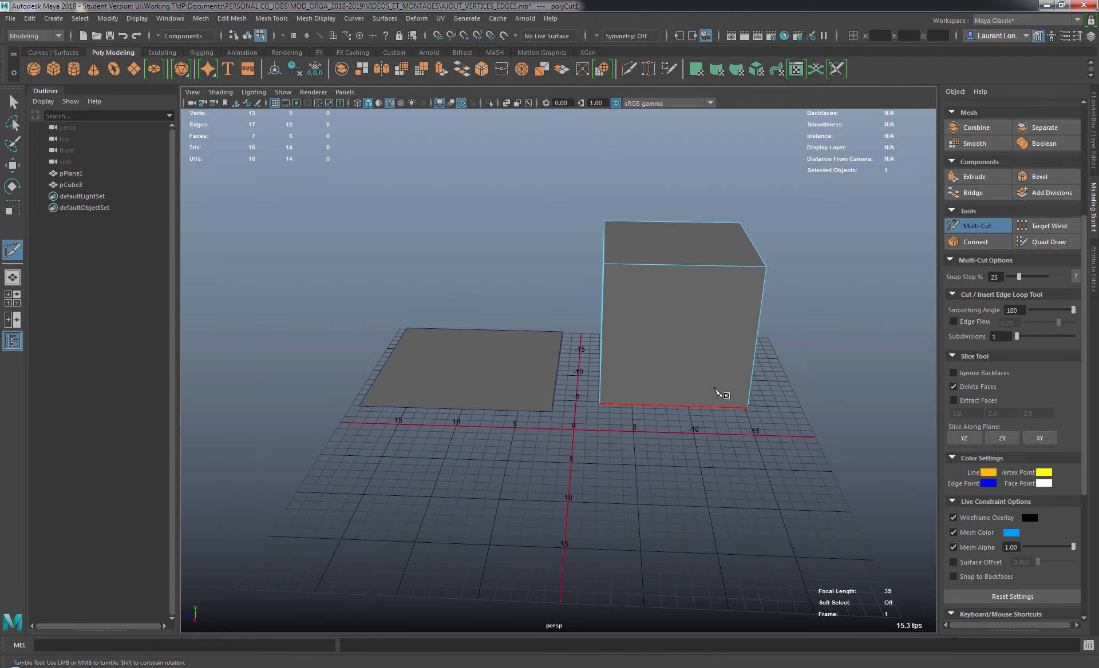
left_click(747, 409)
key("Escape")
Try a steep freehand slice from above the cube down past its base, inspect the open side, and undo it.
left_click_drag(630, 179, 780, 542)
left_click_drag(800, 361, 676, 358, "alt")
mouse_move(1084, 374)
left_mouse_down()
mouse_move(1082, 473)
mouse_move(1079, 386)
left_mouse_up()
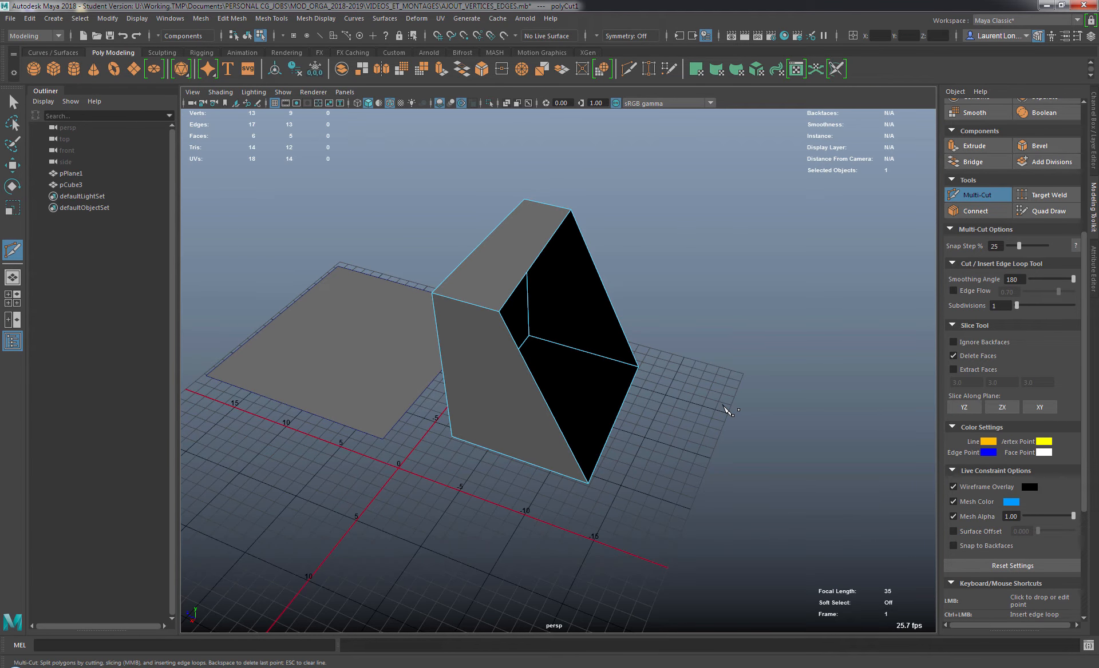
key("ctrl+z")
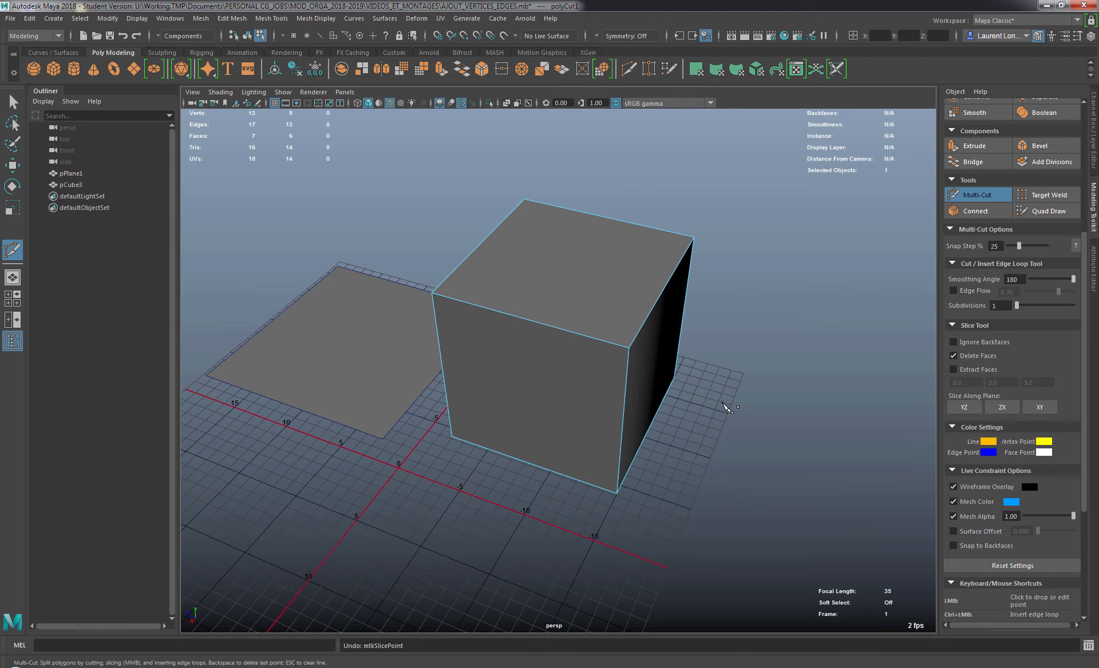
Try slicing the cube with a steep line drawn downward, and with a similar line drawn upward to delete the opposite side.
left_click_drag(731, 385, 684, 424, "alt")
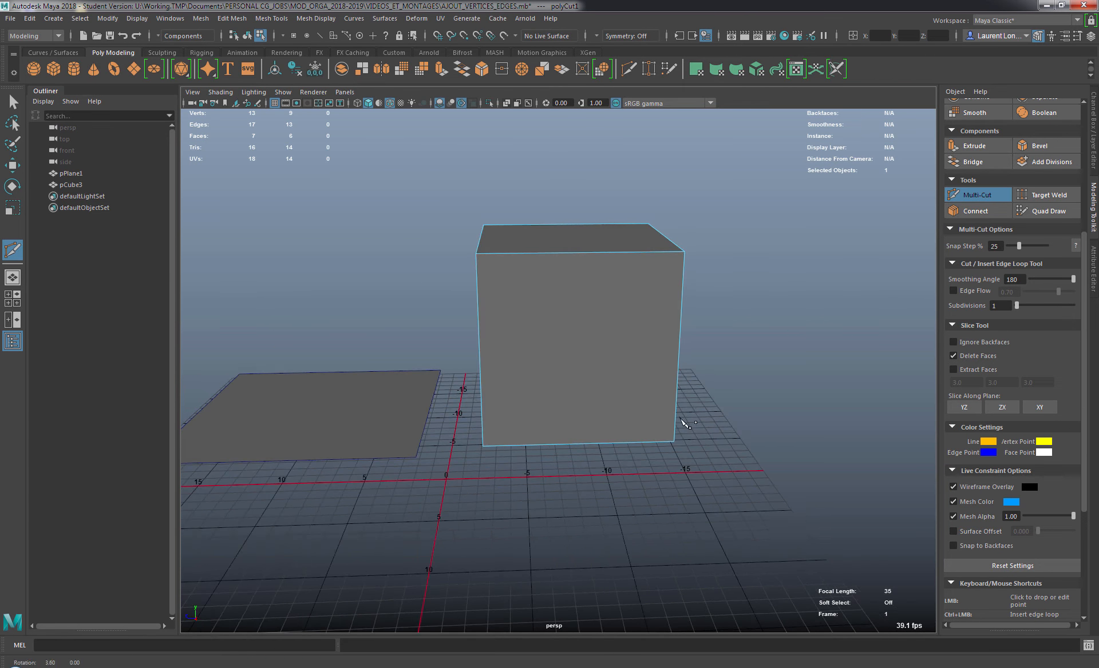
middle_click_drag(681, 419, 708, 475, "alt")
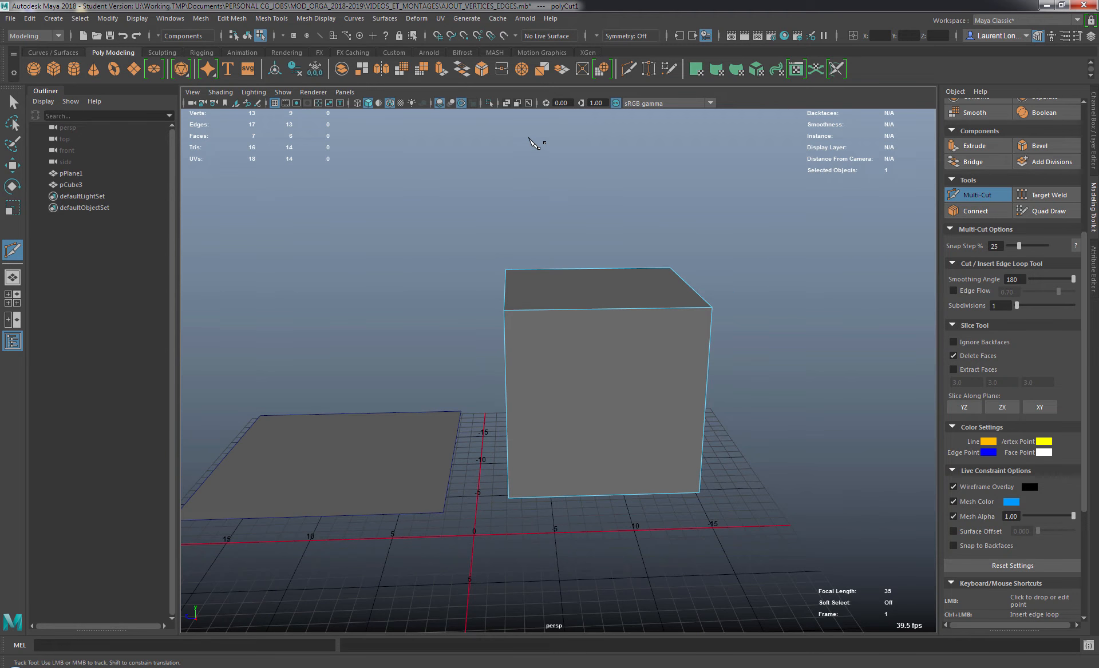
left_click_drag(534, 143, 669, 571)
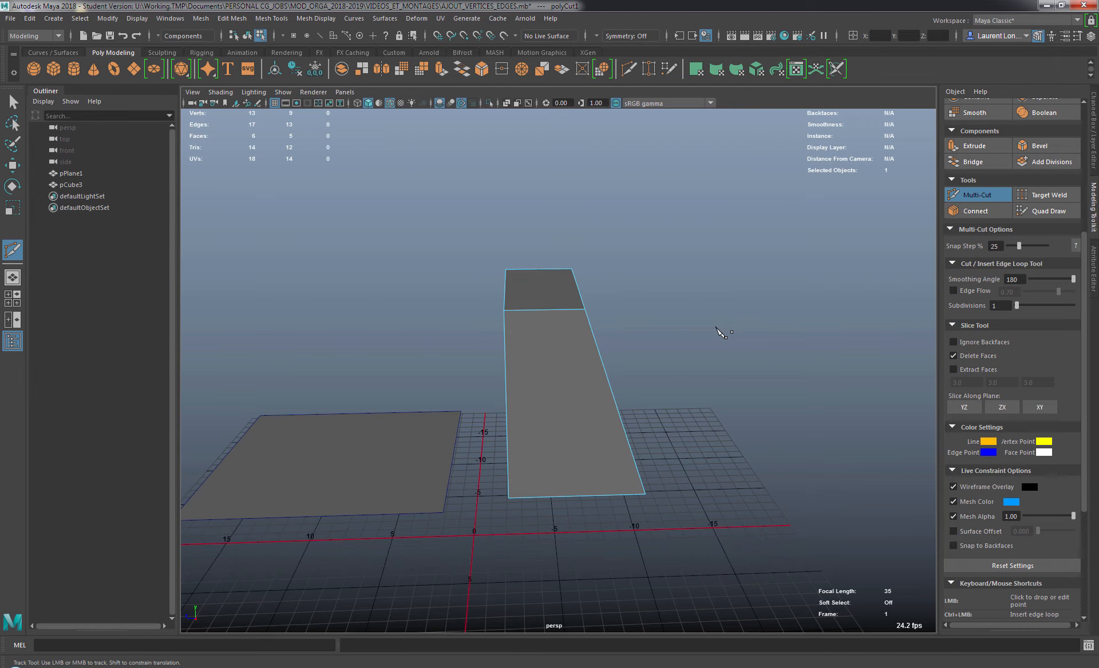
key("ctrl+z")
left_click_drag(646, 593, 535, 110)
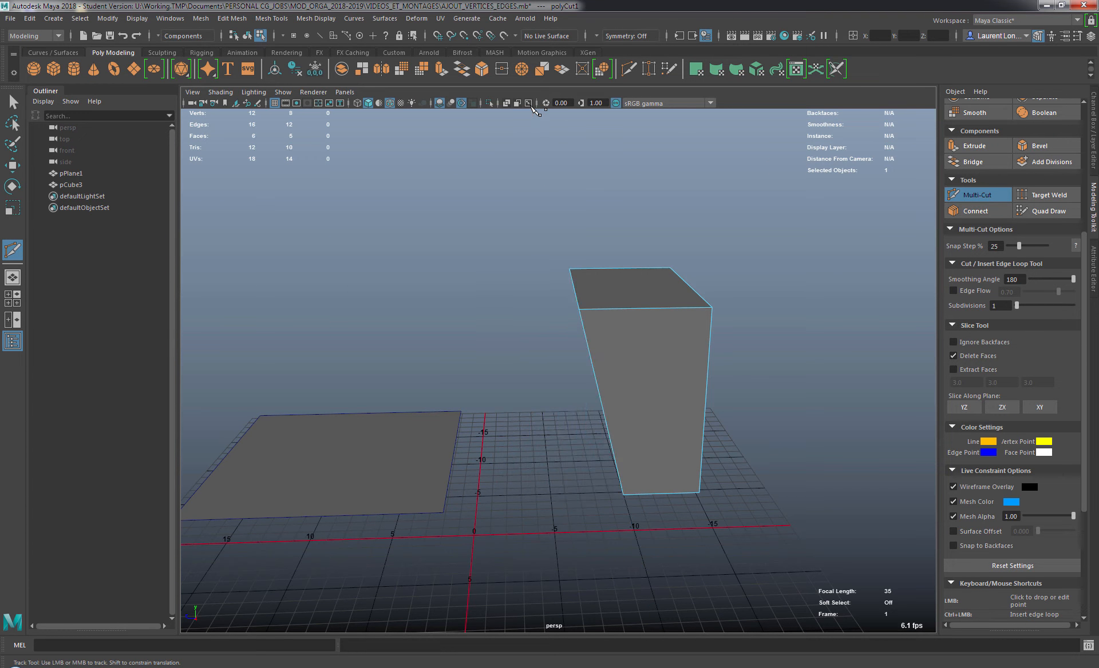
key("ctrl+z")
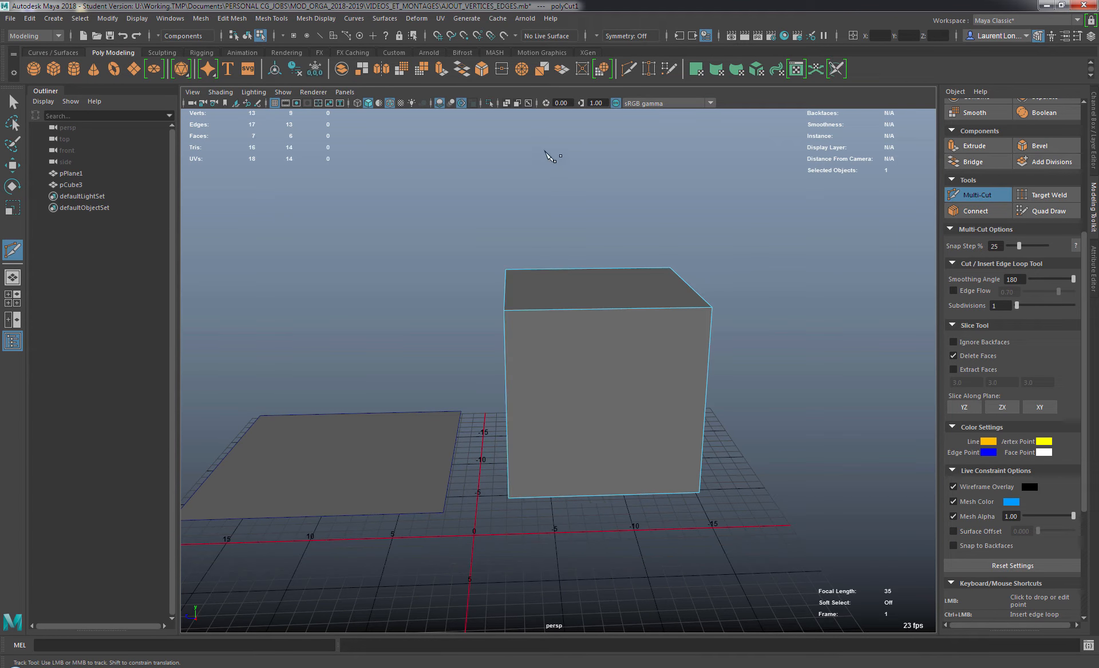
Try the steep downward slice through the cube once more with Delete Faces on, and undo it.
left_click_drag(545, 152, 683, 631)
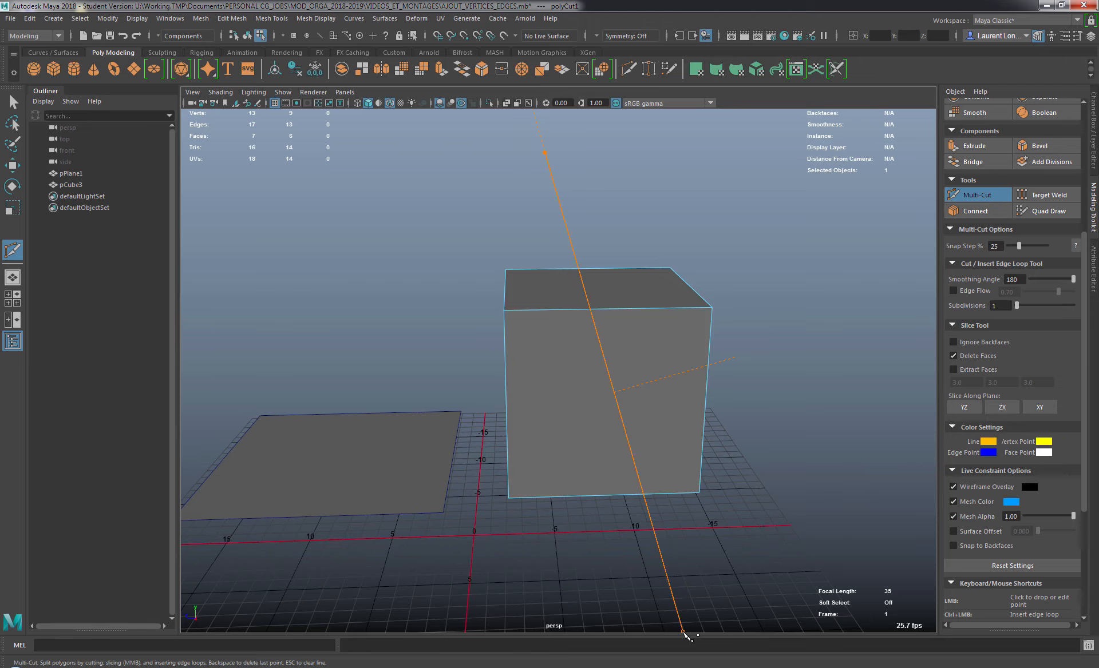
left_click_drag(685, 634, 687, 635)
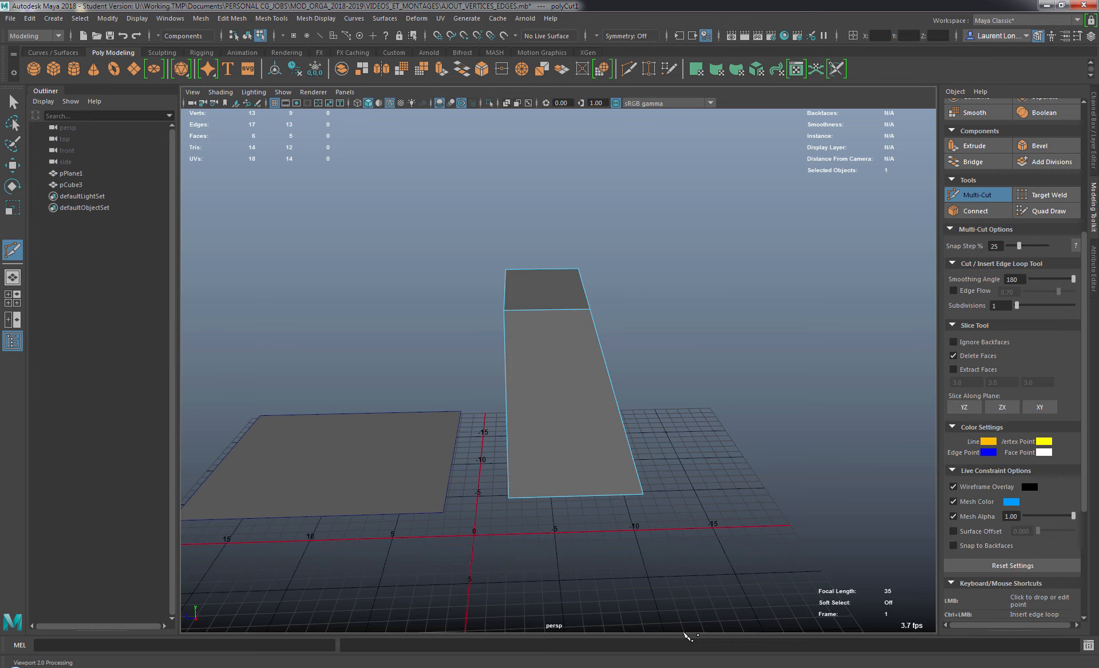
key("ctrl+z")
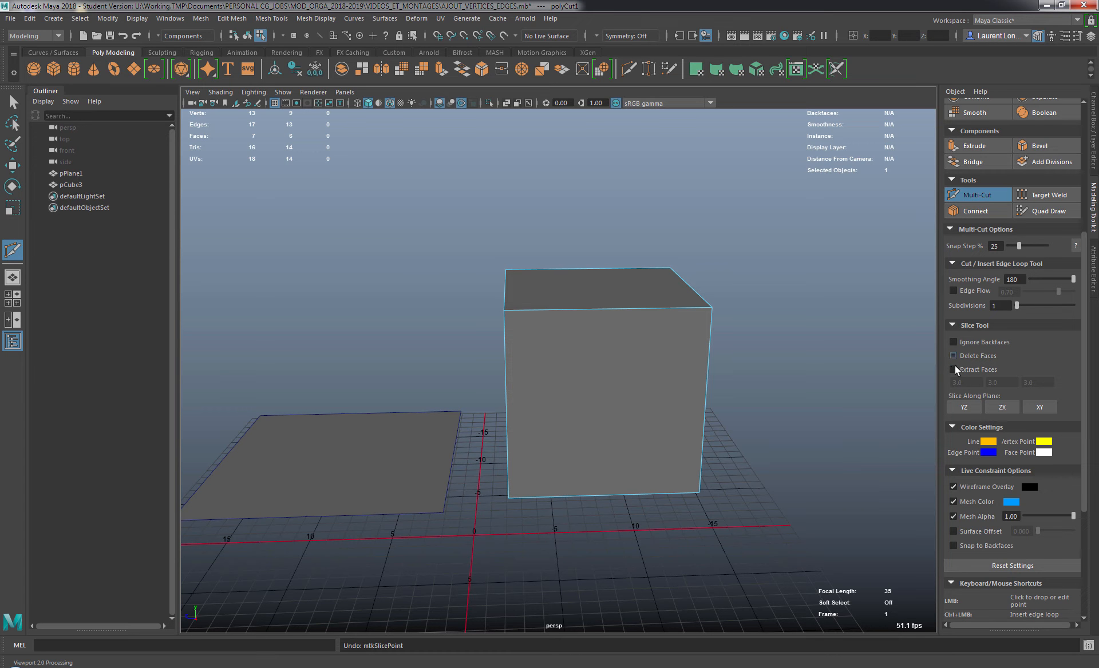
Turn off Delete Faces, try a steep slice that only adds edges around the cube, and undo the slice.
left_click_drag(568, 180, 722, 628)
mouse_move(767, 522)
left_mouse_down("alt")
mouse_move(500, 503)
mouse_move(569, 431)
mouse_move(681, 507)
mouse_move(809, 529)
mouse_move(771, 514)
left_mouse_up("alt")
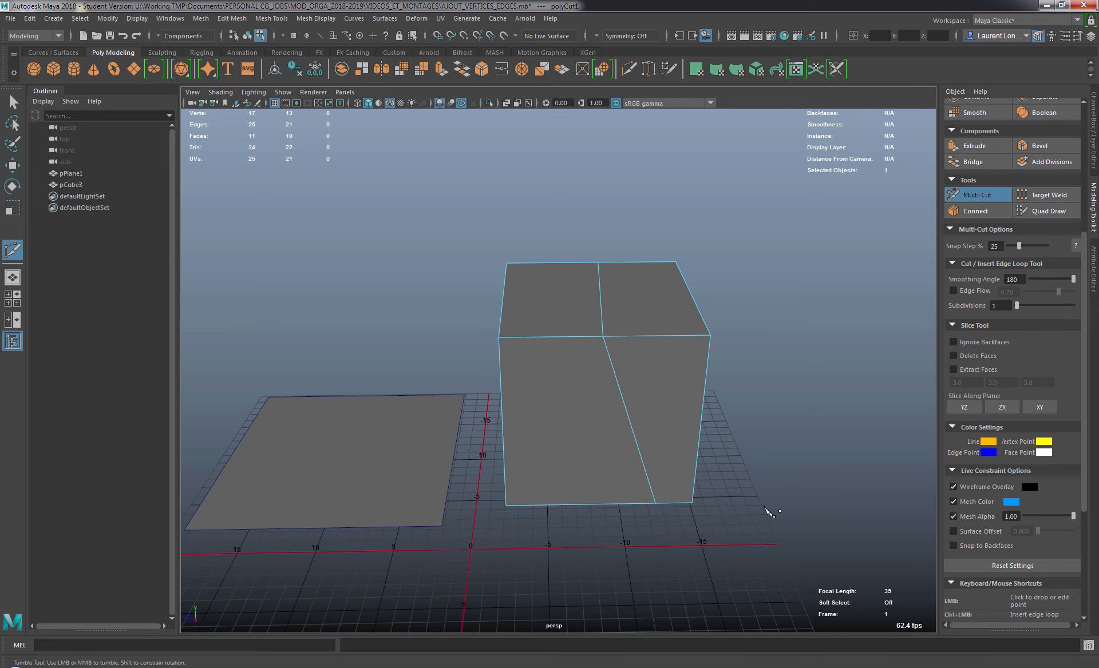
key("ctrl+z")
Turn on Extract Faces with offsets of 3.0, try a slightly rising slice across the cube's upper part, and inspect the separated pieces.
left_click_drag(694, 504, 601, 387, "alt")
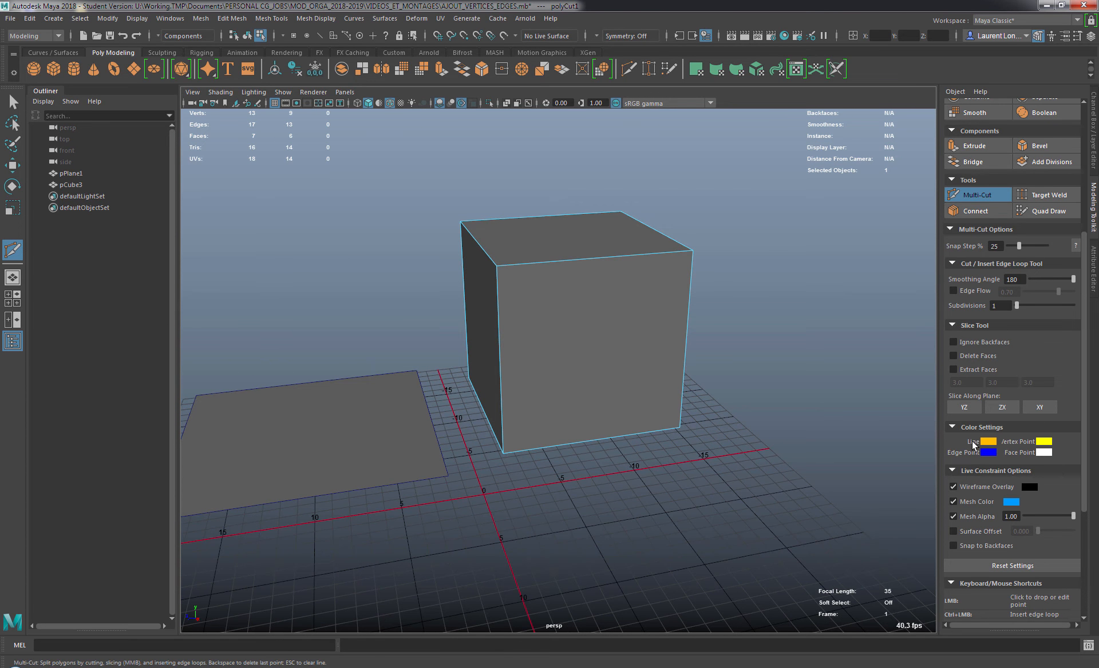
left_click(953, 371)
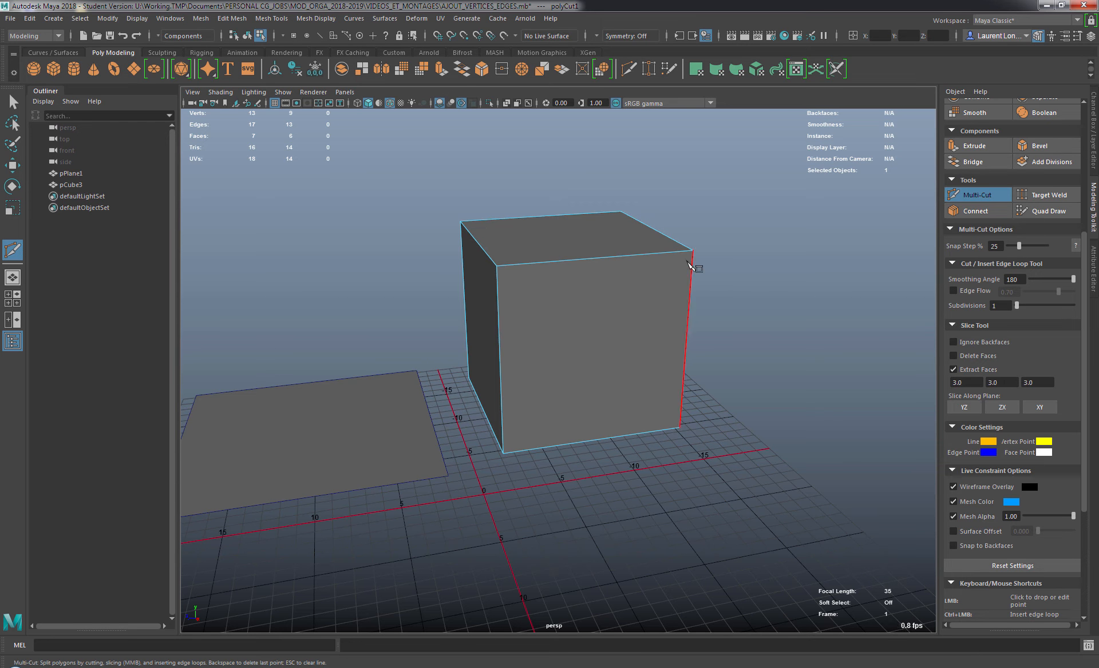
left_click_drag(189, 376, 872, 243)
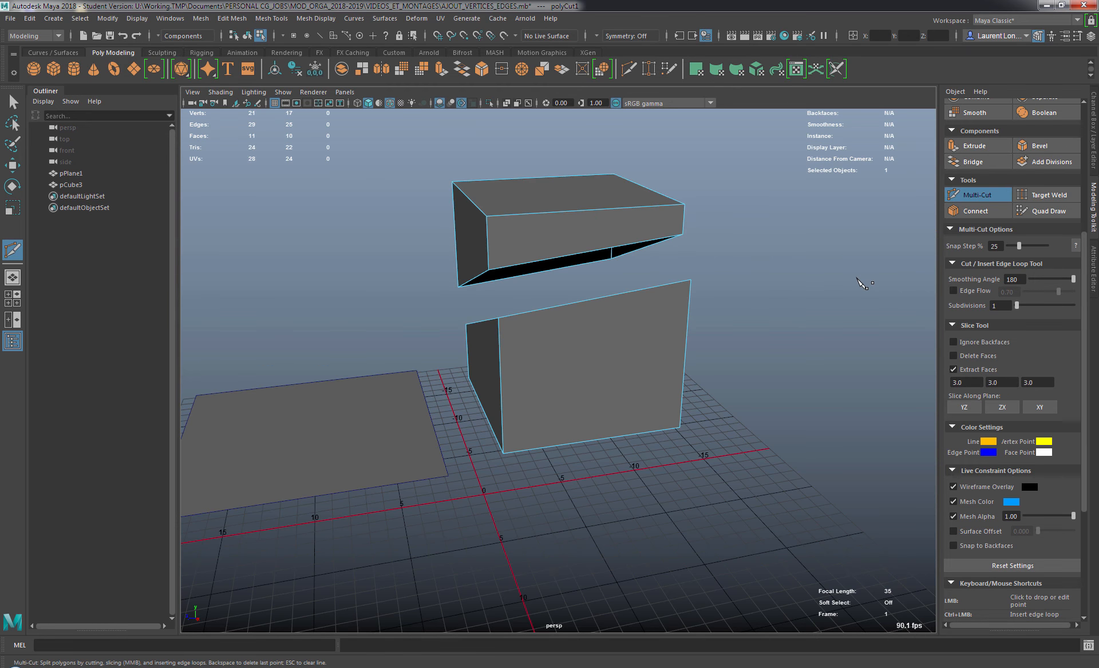
left_click_drag(778, 282, 689, 282, "alt")
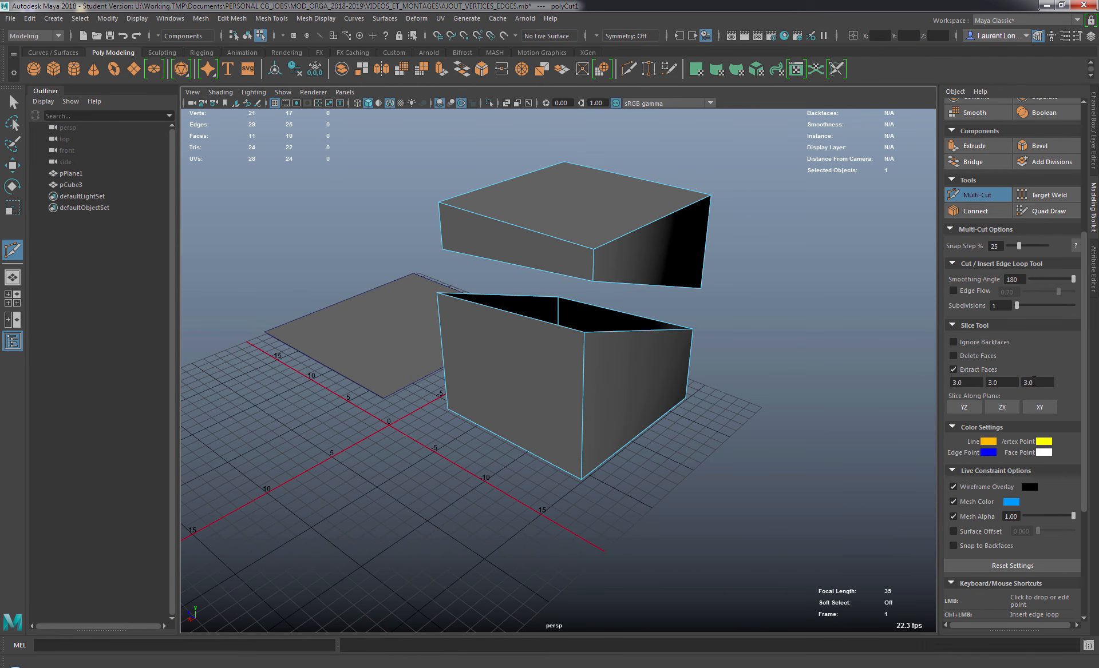
left_click_drag(738, 342, 382, 251, "alt")
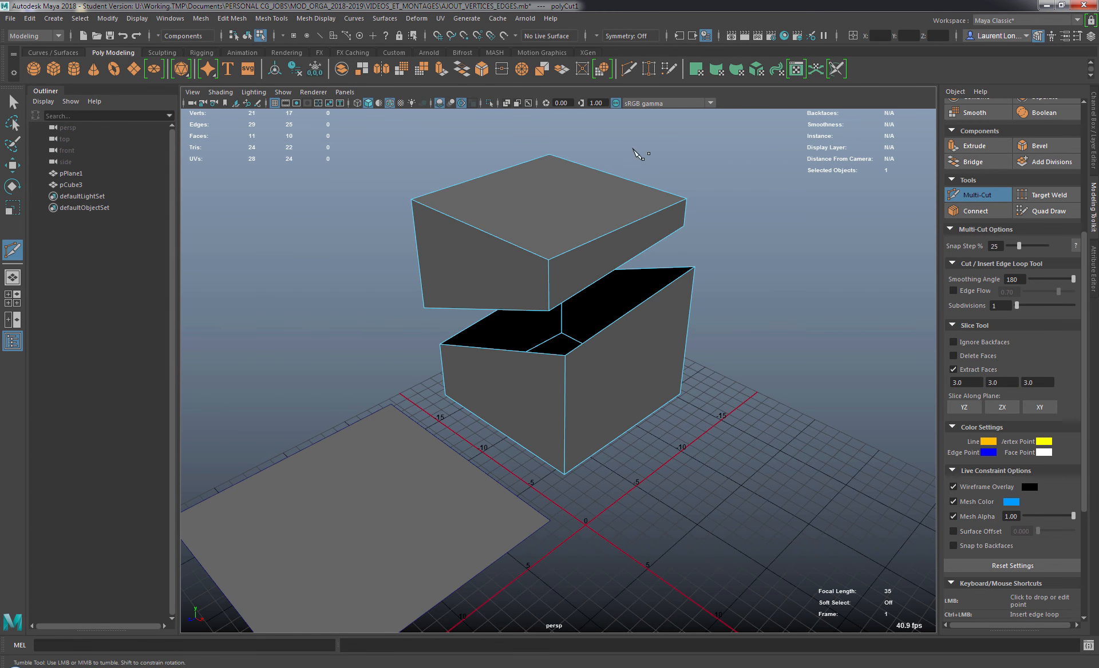
Try a diagonal slice through the upper extracted block and a steep downward slice through all the stacked pieces.
left_click_drag(634, 152, 397, 262)
left_click_drag(539, 250, 480, 272, "alt")
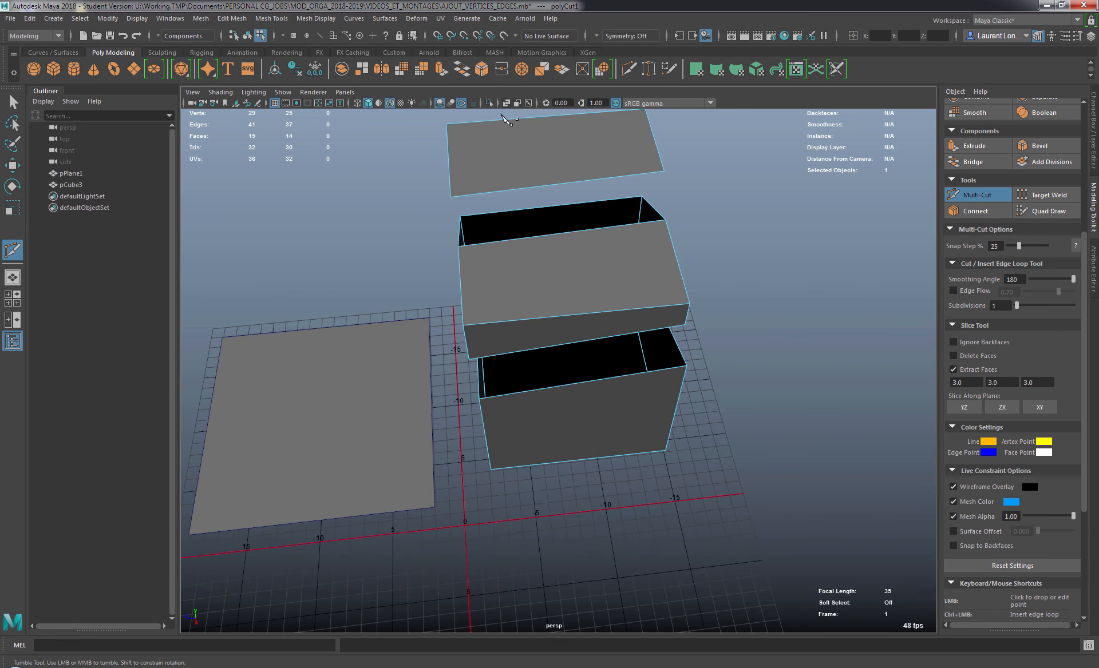
middle_click_drag(655, 304, 707, 385, "alt")
right_click_drag(708, 384, 605, 294, "alt")
left_click_drag(575, 252, 625, 578)
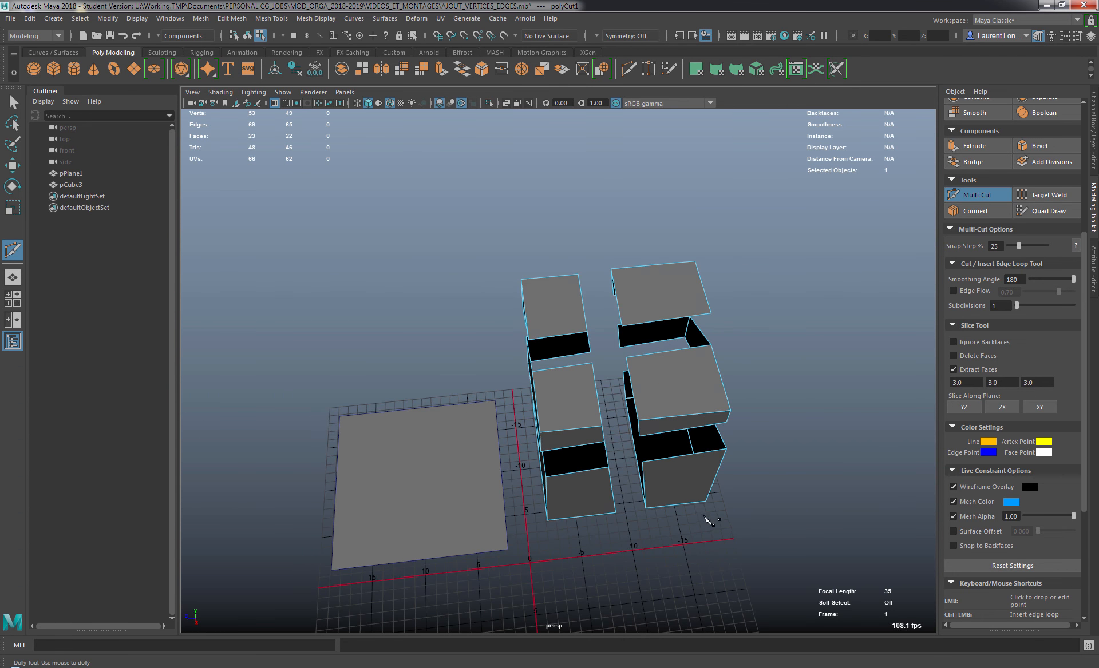
Try further extracting slices through the separated pieces from different angles, ending with a shallow one across the middle.
left_click_drag(707, 520, 793, 162, "alt")
left_click_drag(687, 319, 816, 281, "alt")
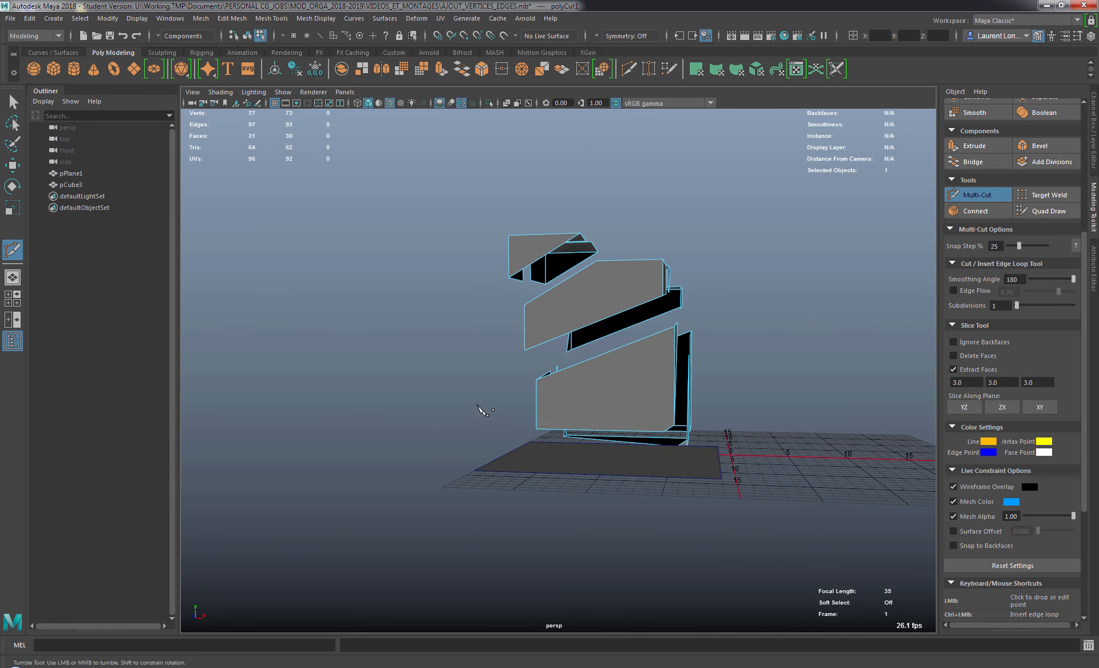
left_click_drag(446, 397, 631, 225)
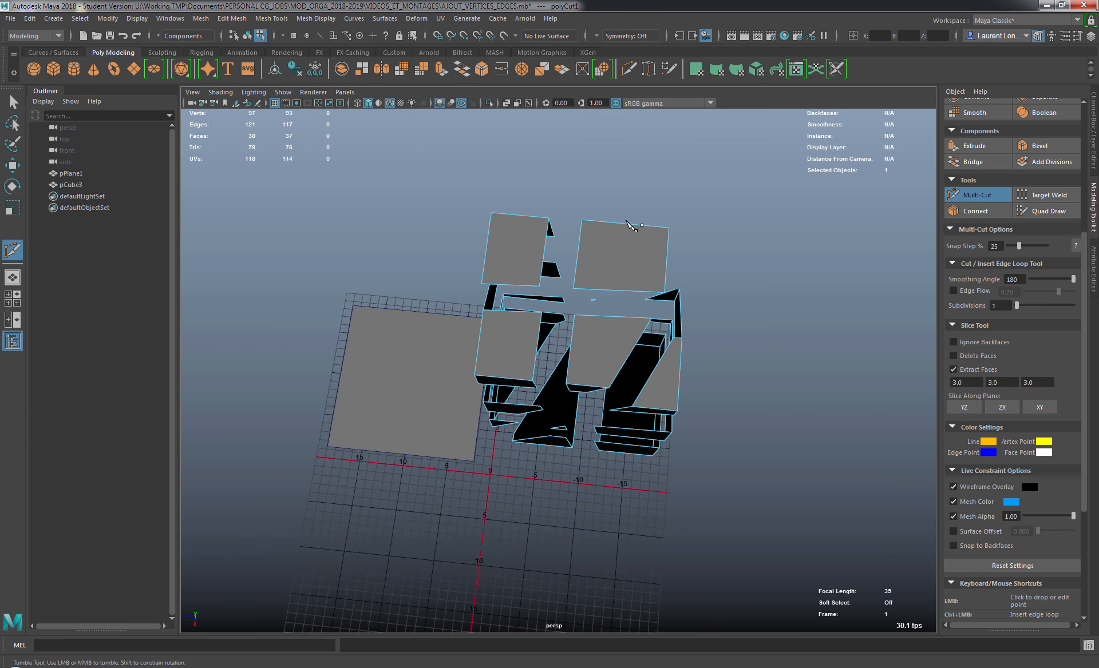
left_click_drag(617, 466, 834, 418)
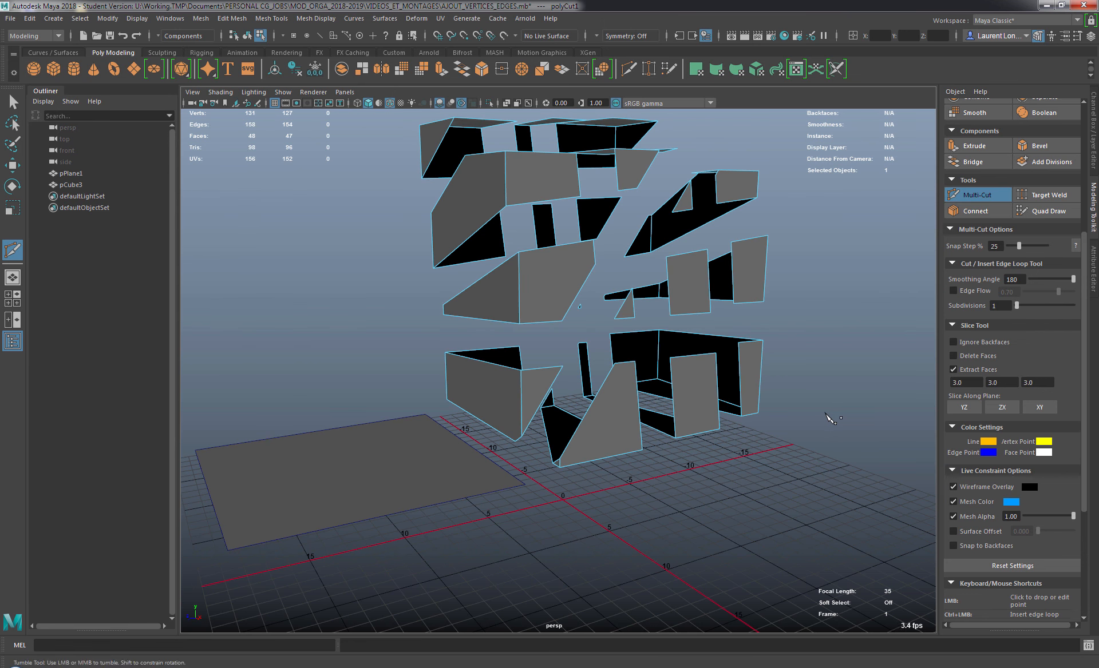
left_click_drag(763, 346, 767, 320, "alt")
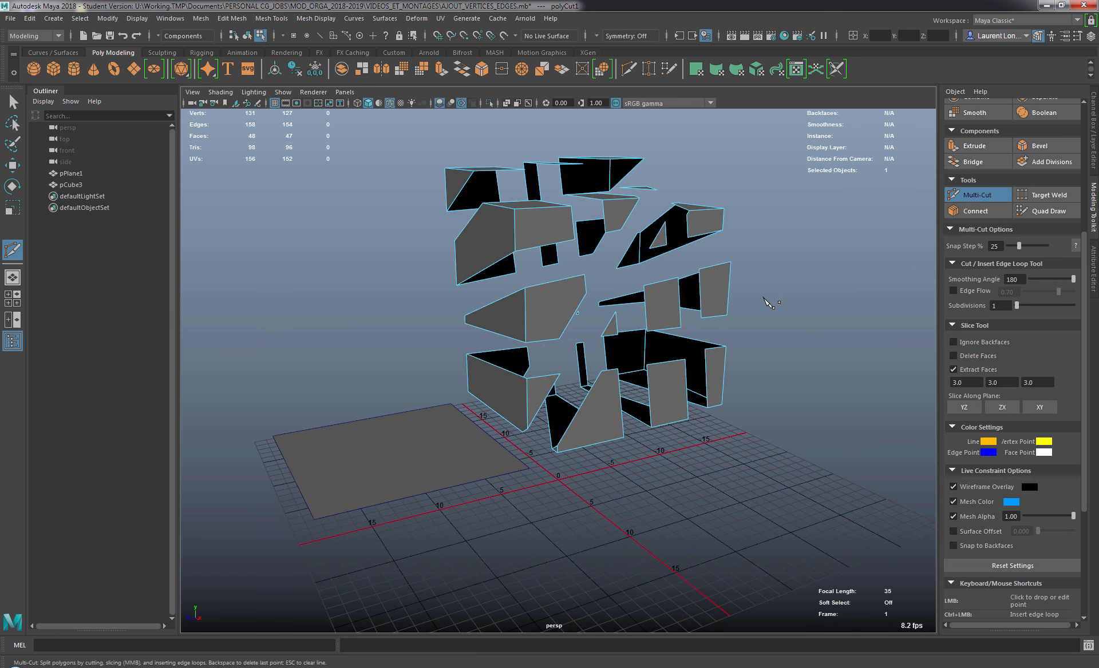
left_click_drag(772, 277, 434, 325)
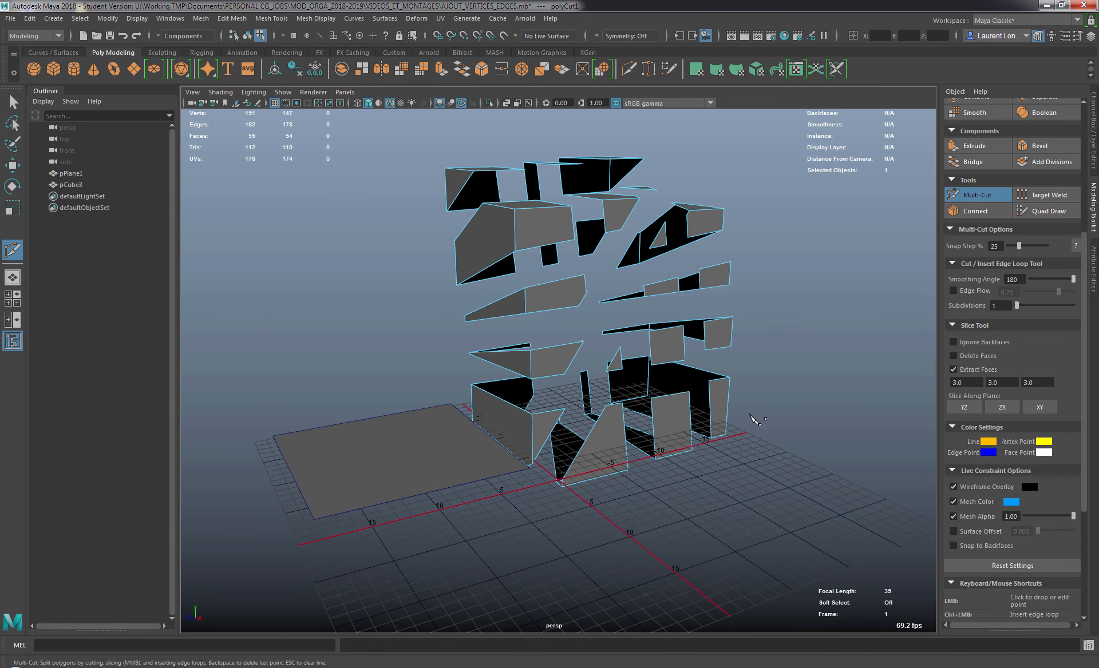
Undo all the Extract Faces slices to restore the whole cube.
key("ctrl+z")
key("ctrl+z")
key("ctrl+z")
key("ctrl+z")
key("ctrl+z")
key("ctrl+z")
key("ctrl+z")
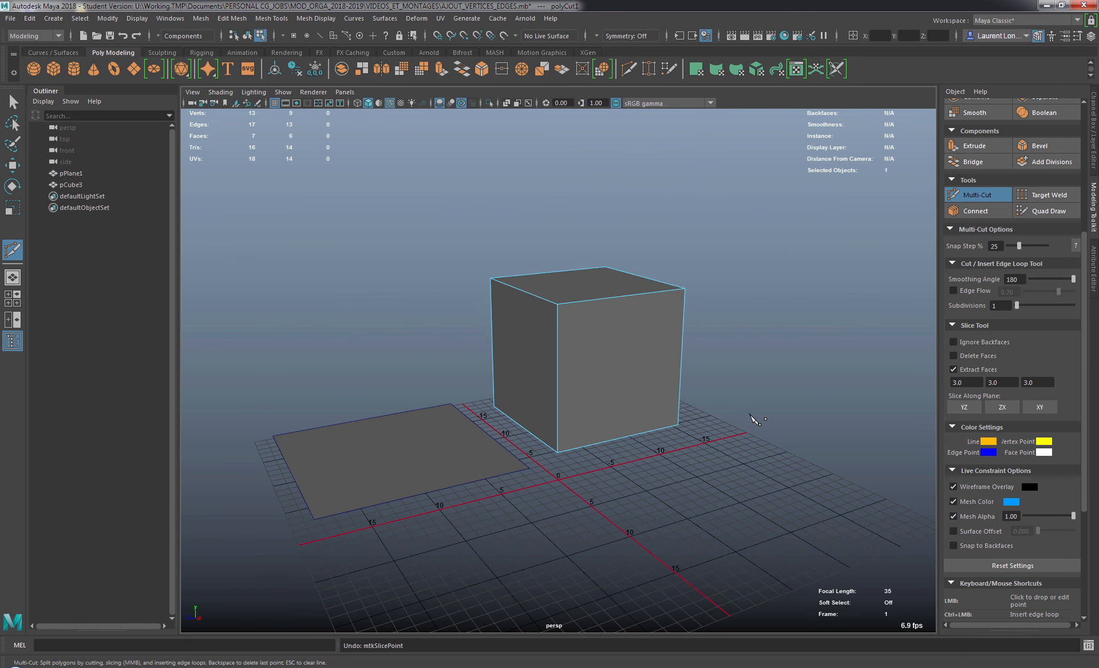
Switch the slice option from Extract Faces to Delete Faces, try a diagonal downward slice through the cube, and undo it.
left_click_drag(770, 389, 765, 431, "alt")
left_click(953, 356)
left_click_drag(569, 247, 799, 402)
key("ctrl+z")
key("ctrl+z")
key("ctrl+z")
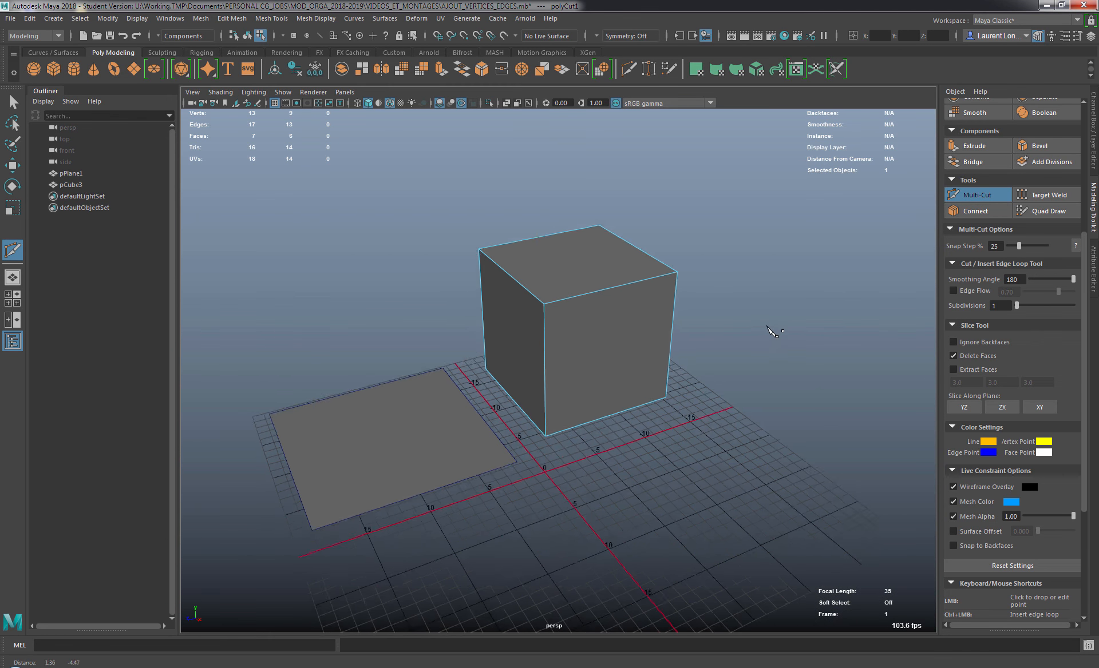